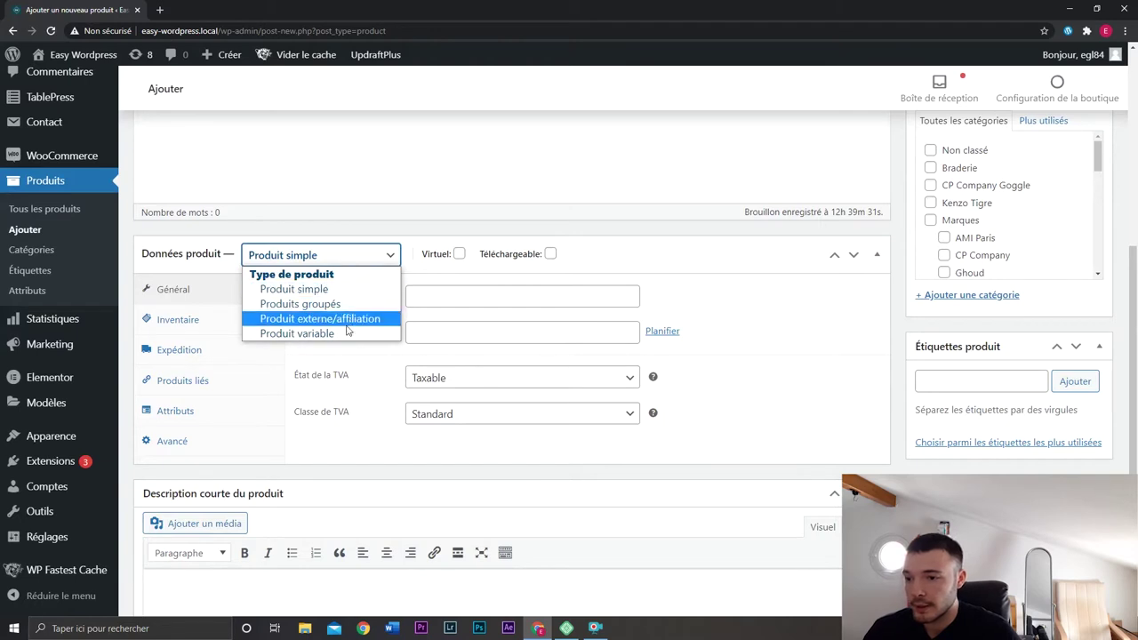
Set the product type to Produit variable and preview the product-level stock management options, leaving stock management off.
click(344, 335)
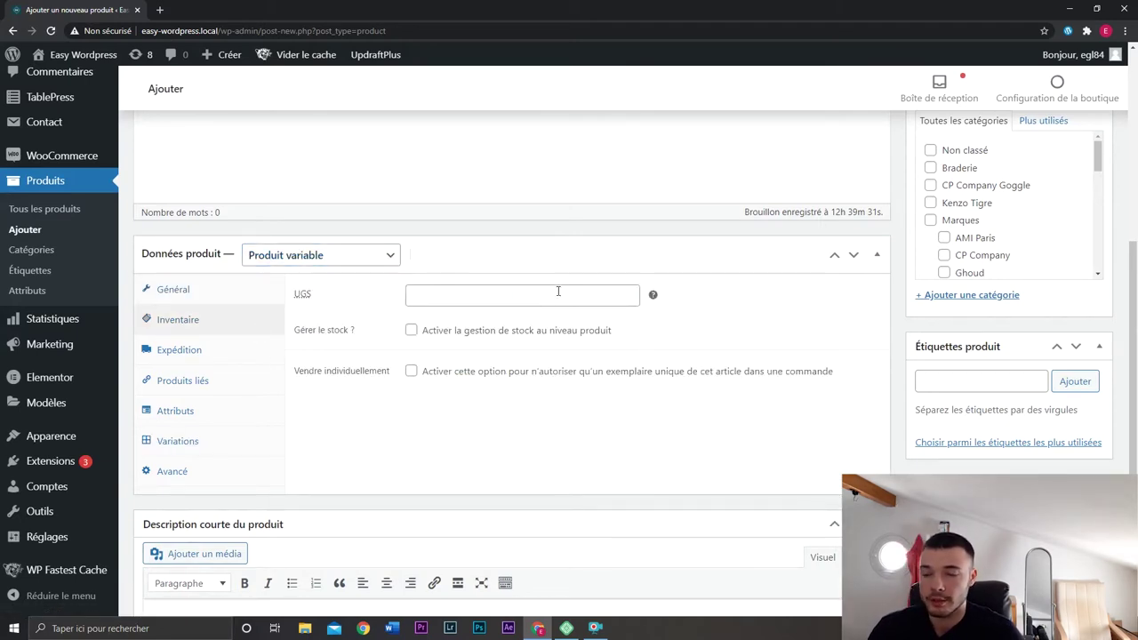
click(410, 332)
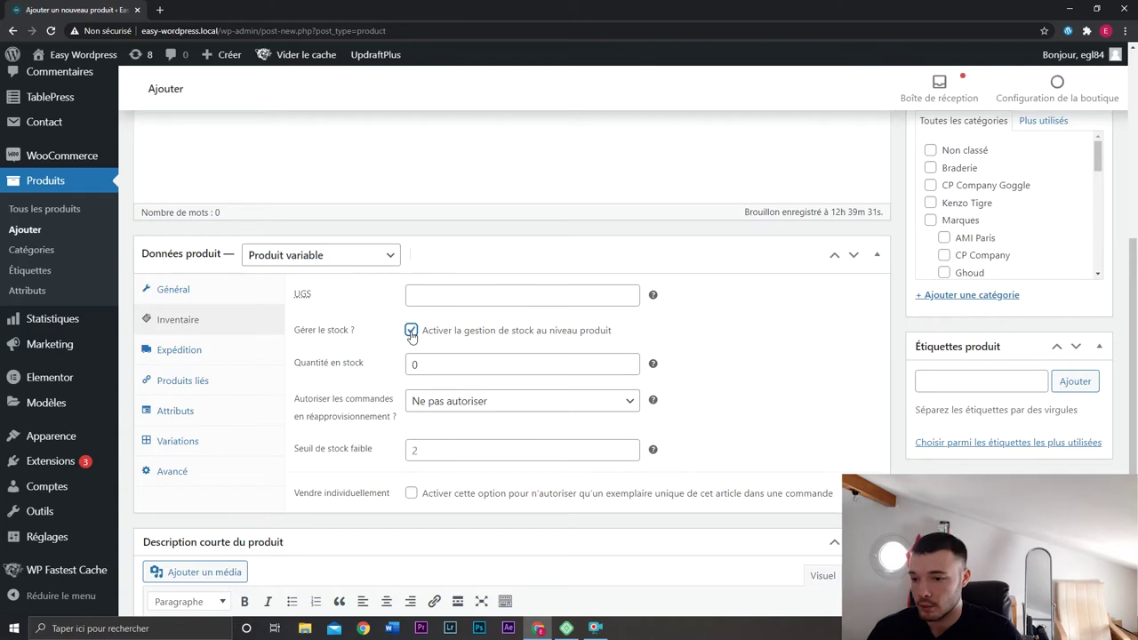
click(410, 331)
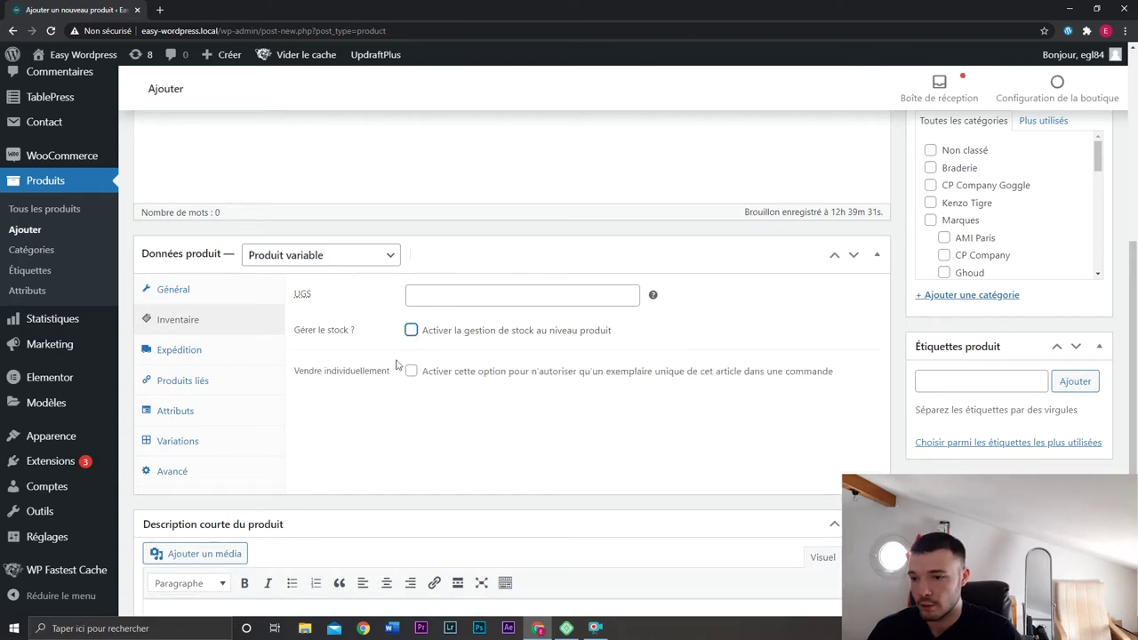
Add a custom product attribute named Taille, hidden on the product page and used for variations.
click(227, 415)
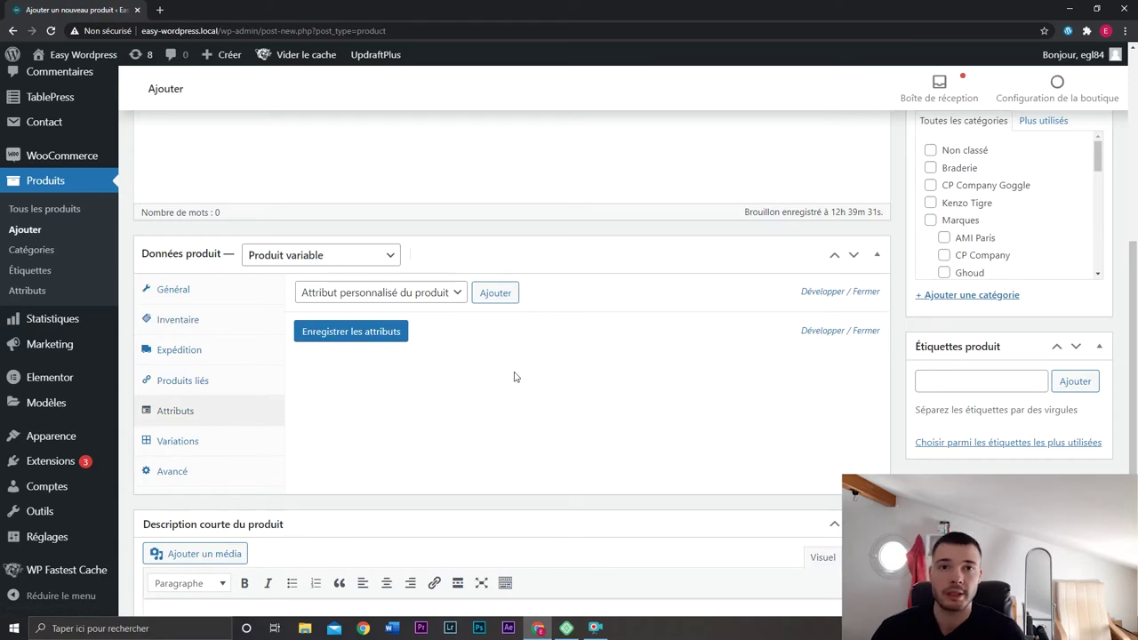
click(503, 293)
click(391, 386)
text(T)
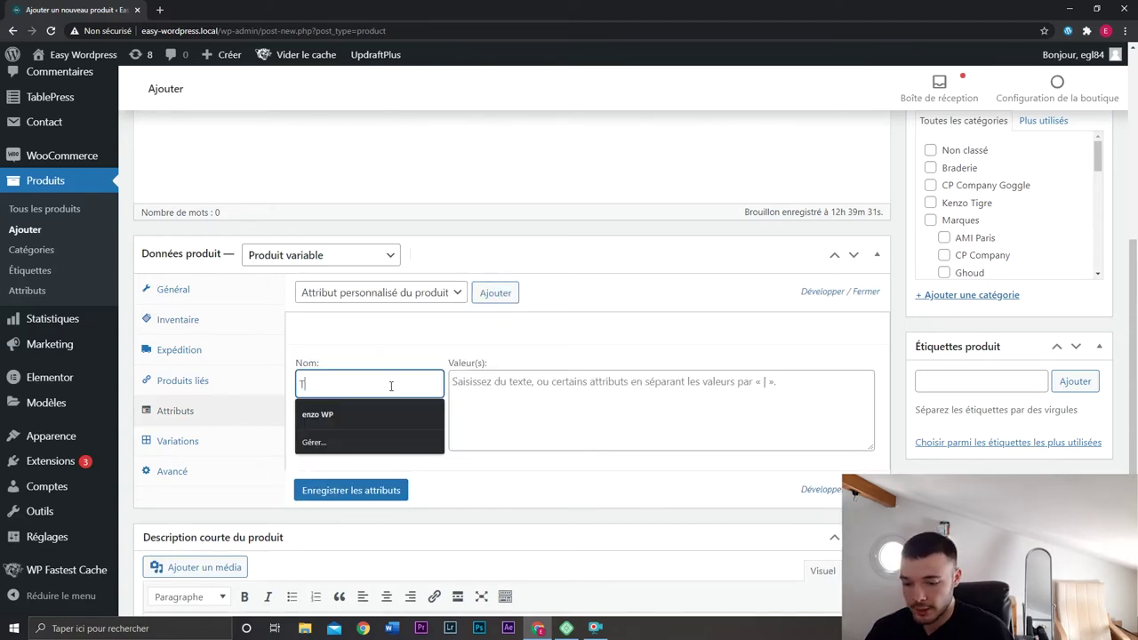
text(aille)
click(368, 419)
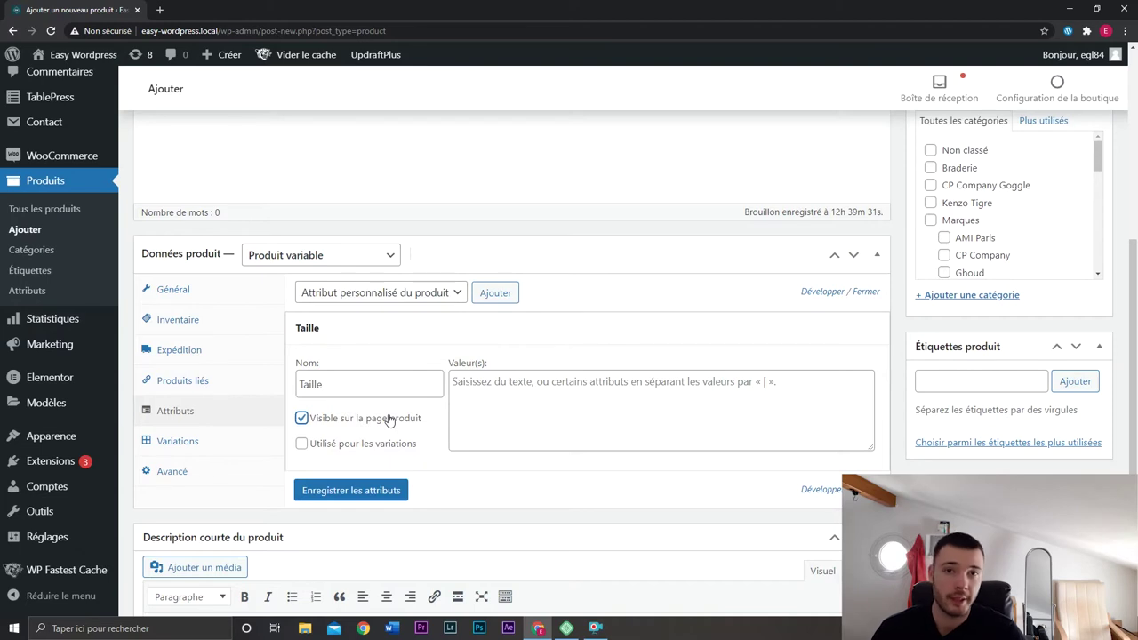
click(363, 420)
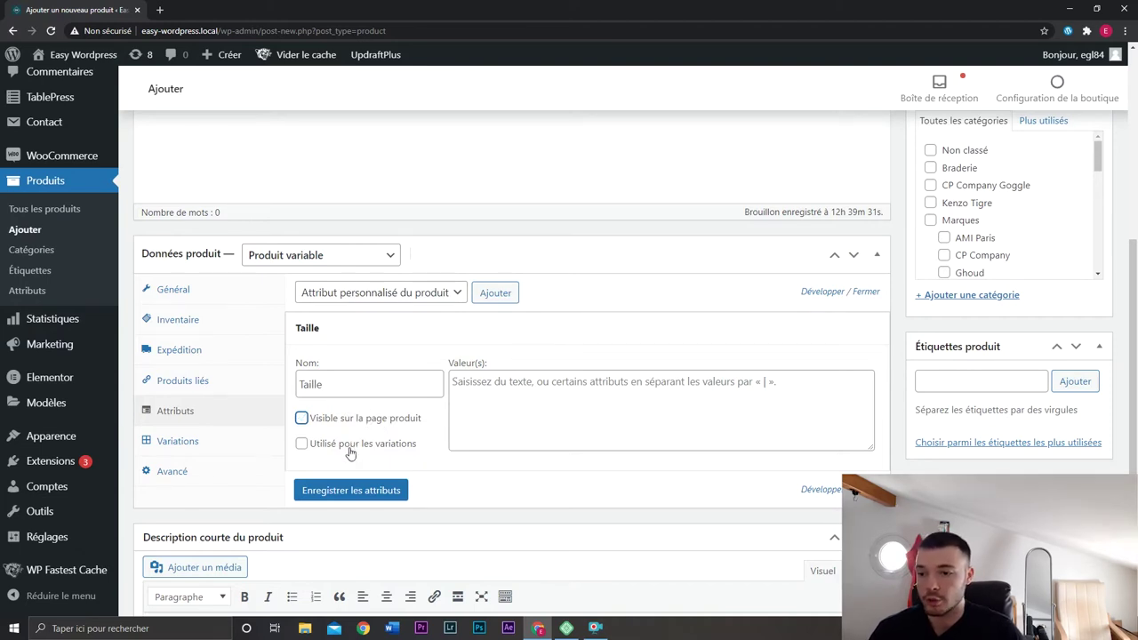
click(361, 445)
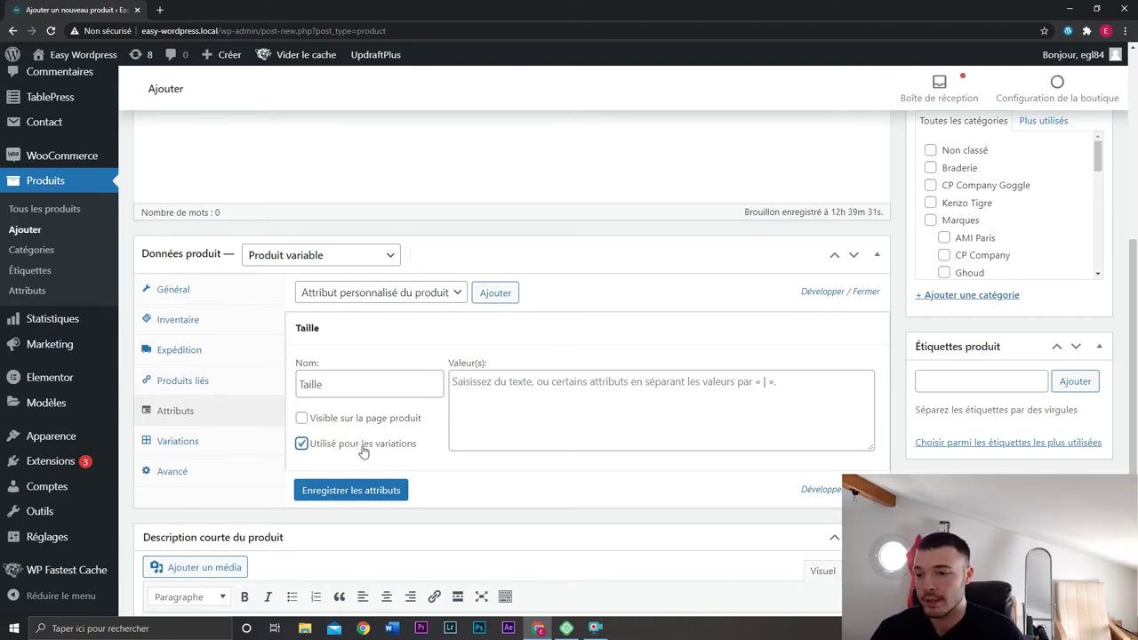
Enter S | M | L | XL as the values of the Taille attribute.
click(511, 394)
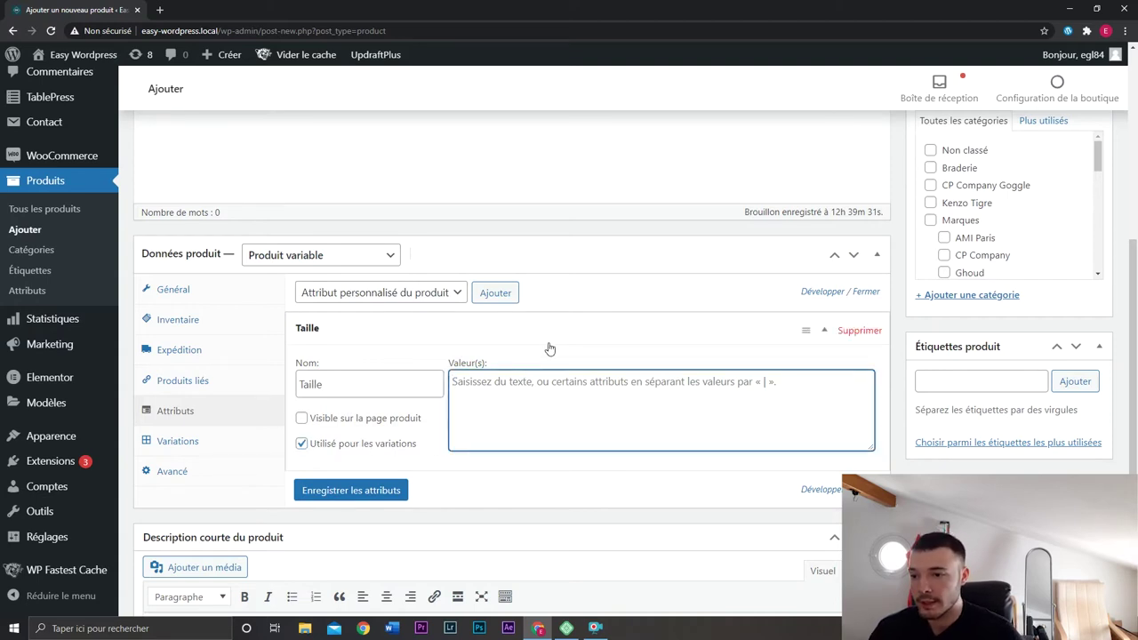
text(S)
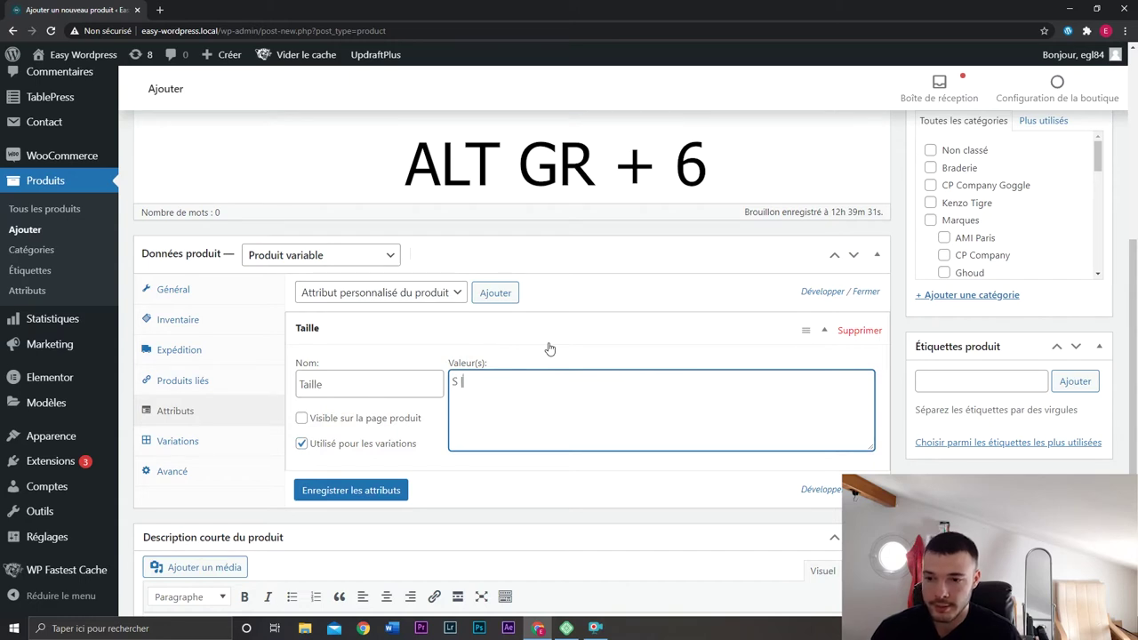
text(| M )
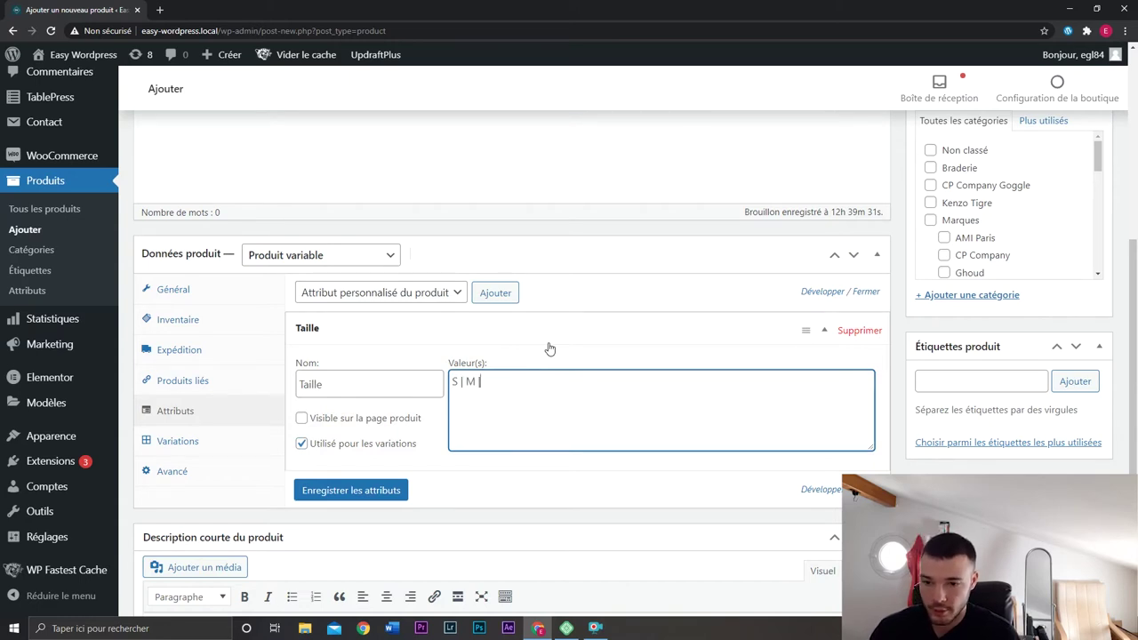
text(| L | XL)
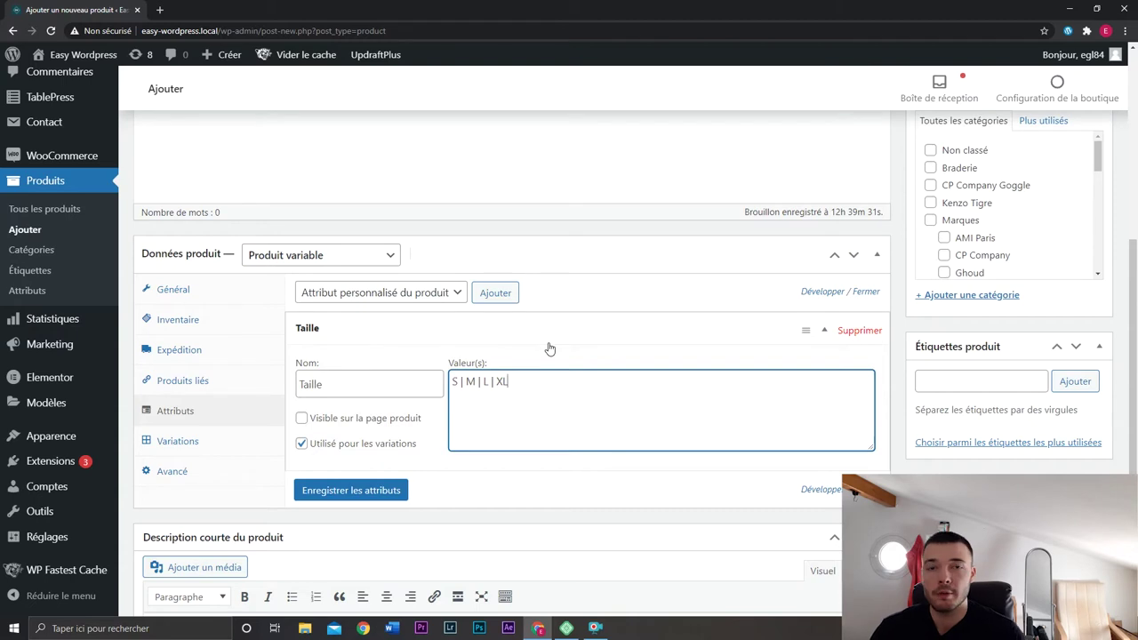
Open the store's attribute management page in a separate browser tab and create a global attribute named Couleur.
middle_click(41, 294)
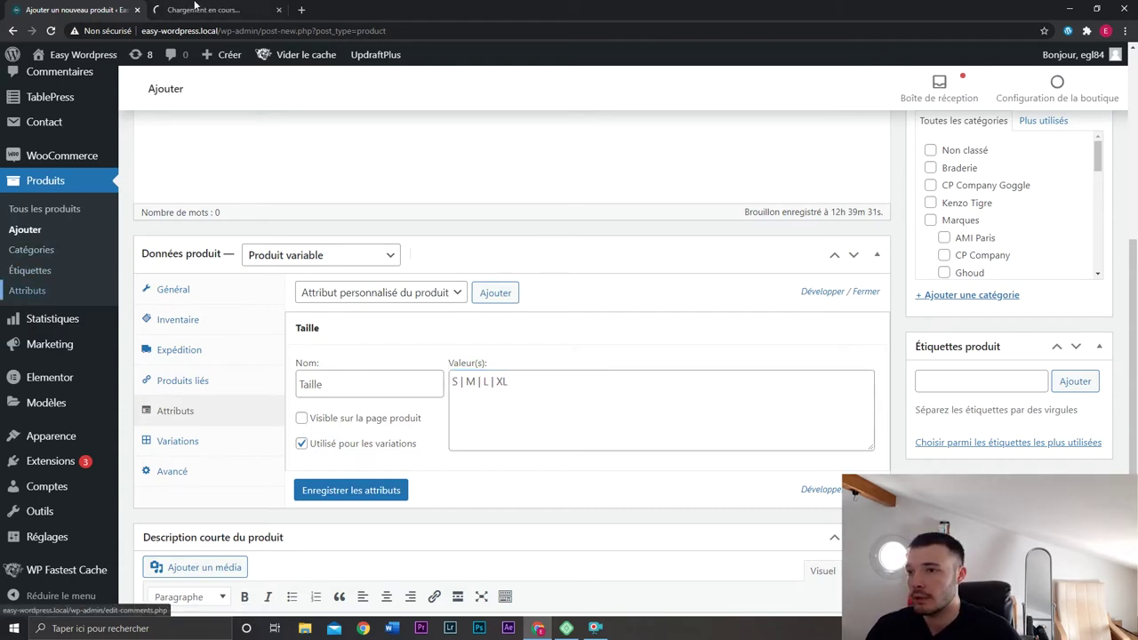
click(196, 9)
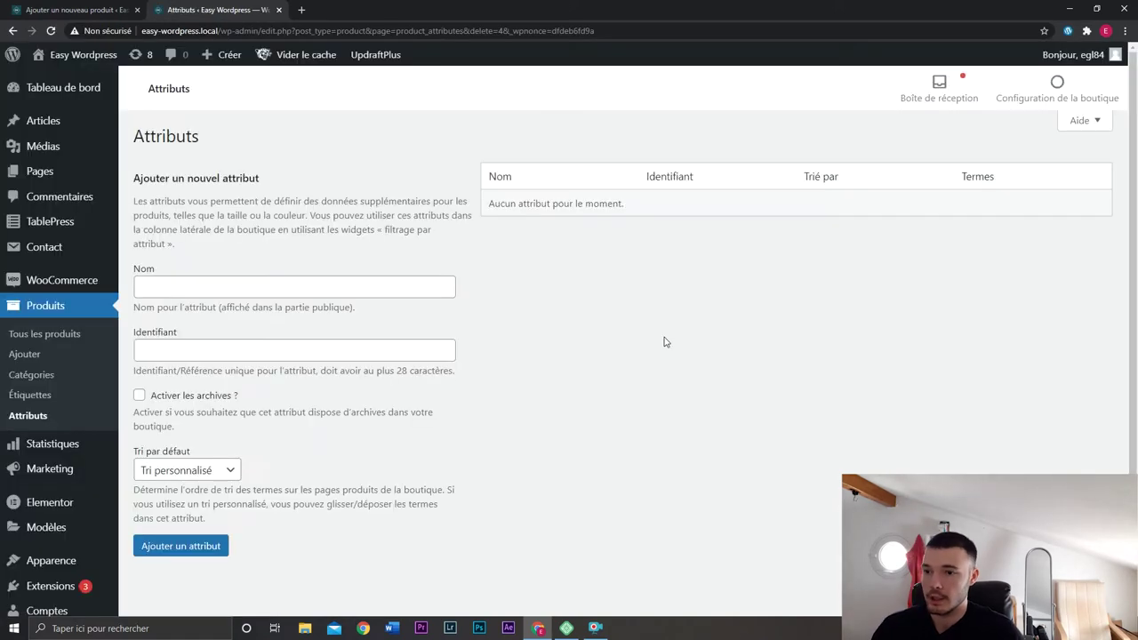
click(377, 287)
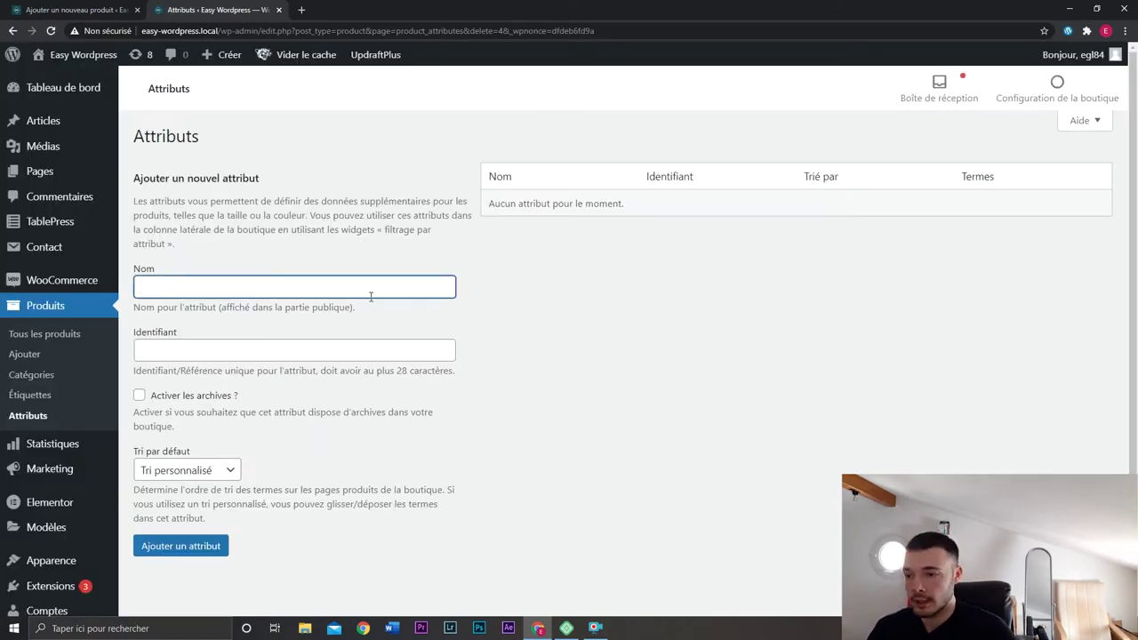
text(Couleur)
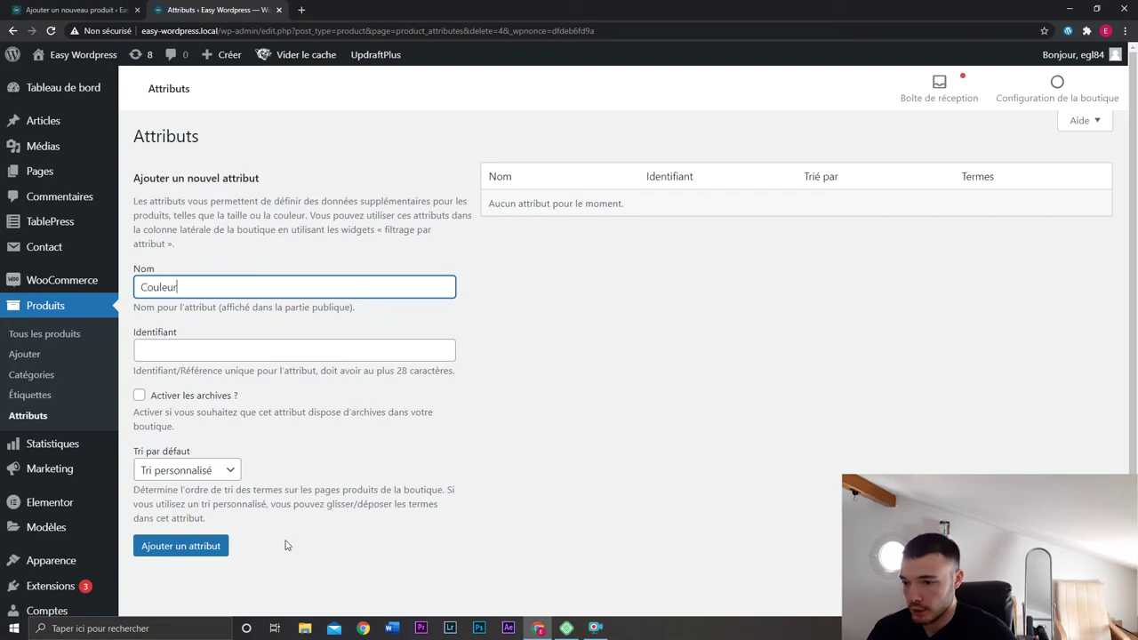
click(224, 546)
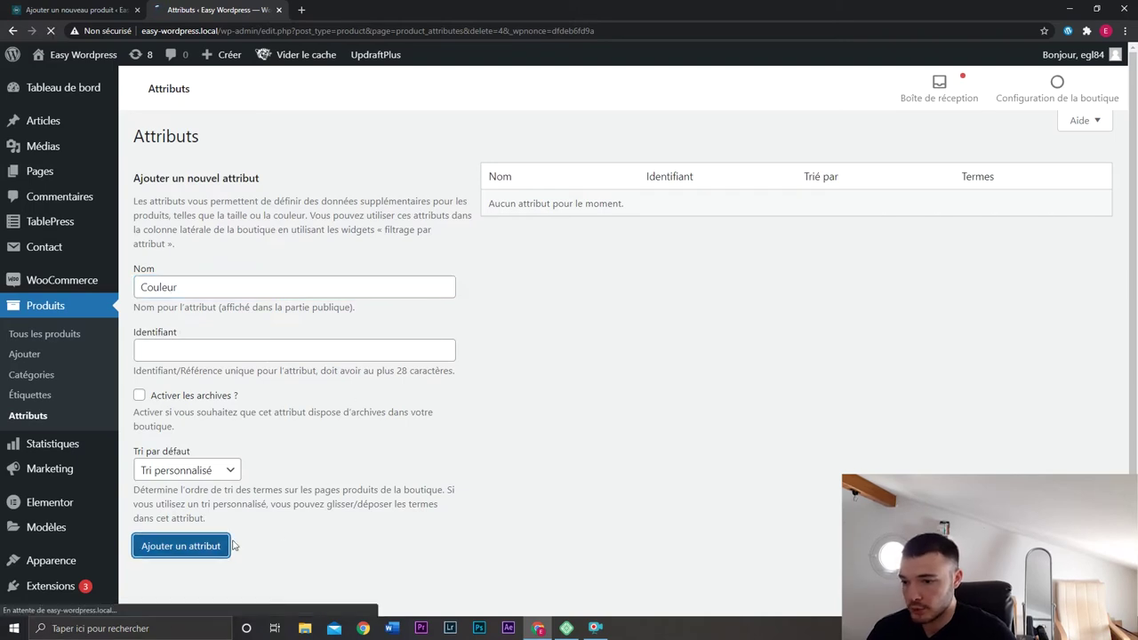
Add the term Bleu to the Couleur attribute.
click(892, 296)
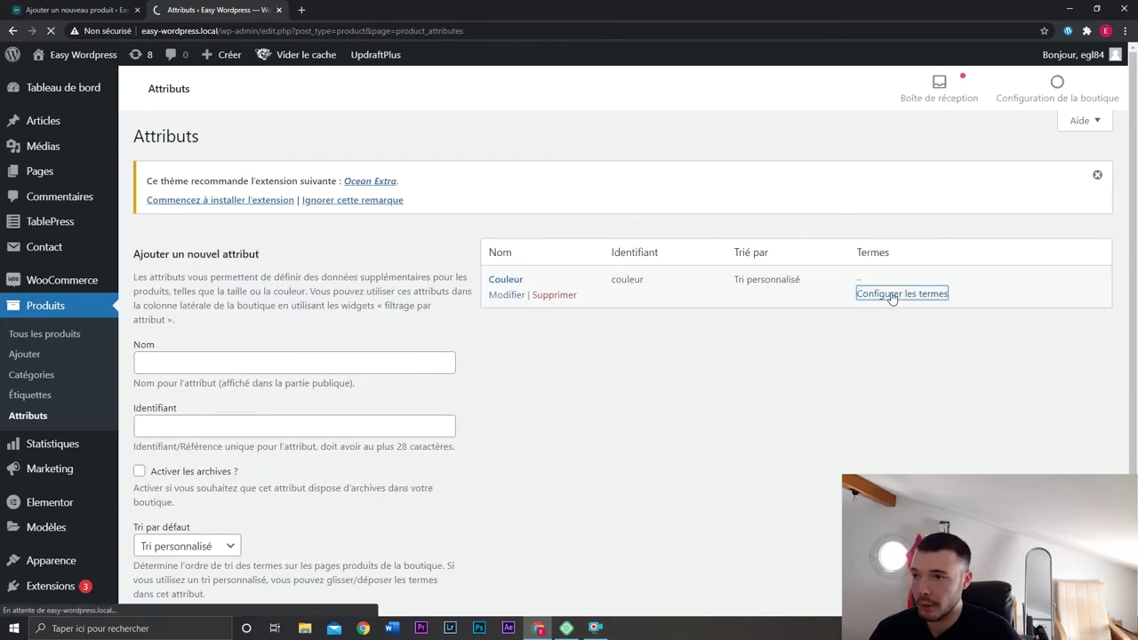
scroll(451, 344, down, 1)
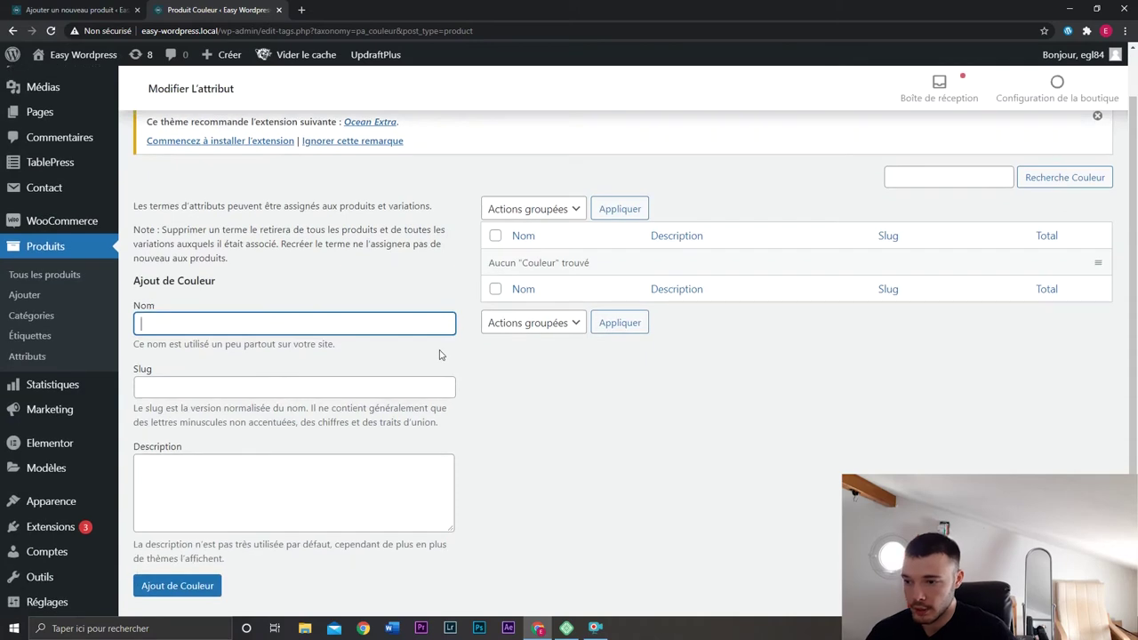
text(Bleu)
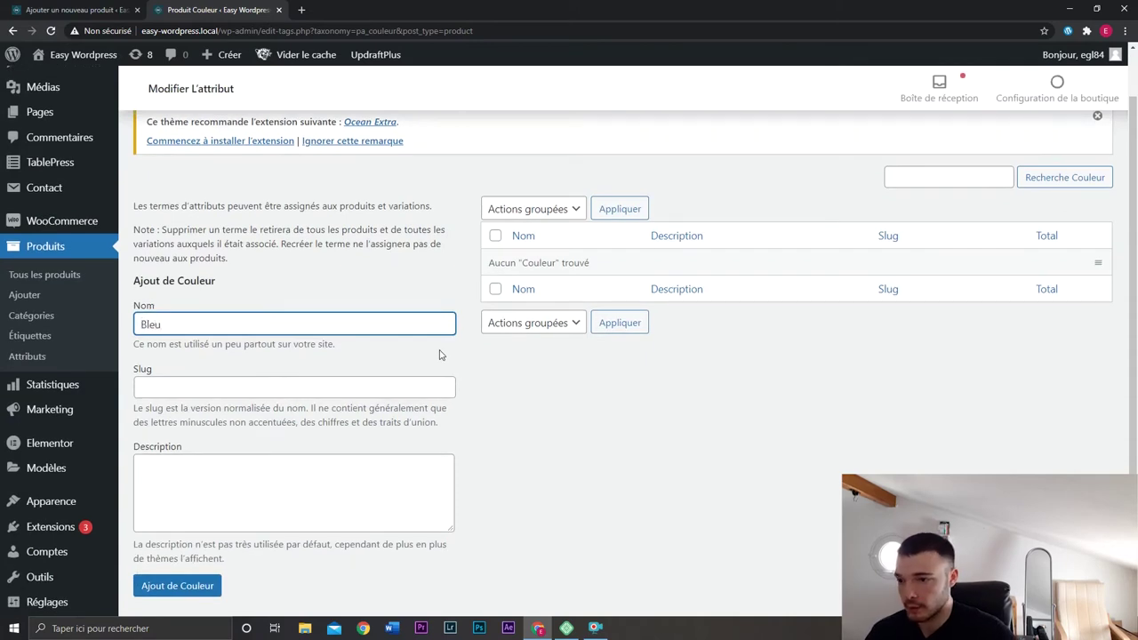
click(582, 396)
click(165, 587)
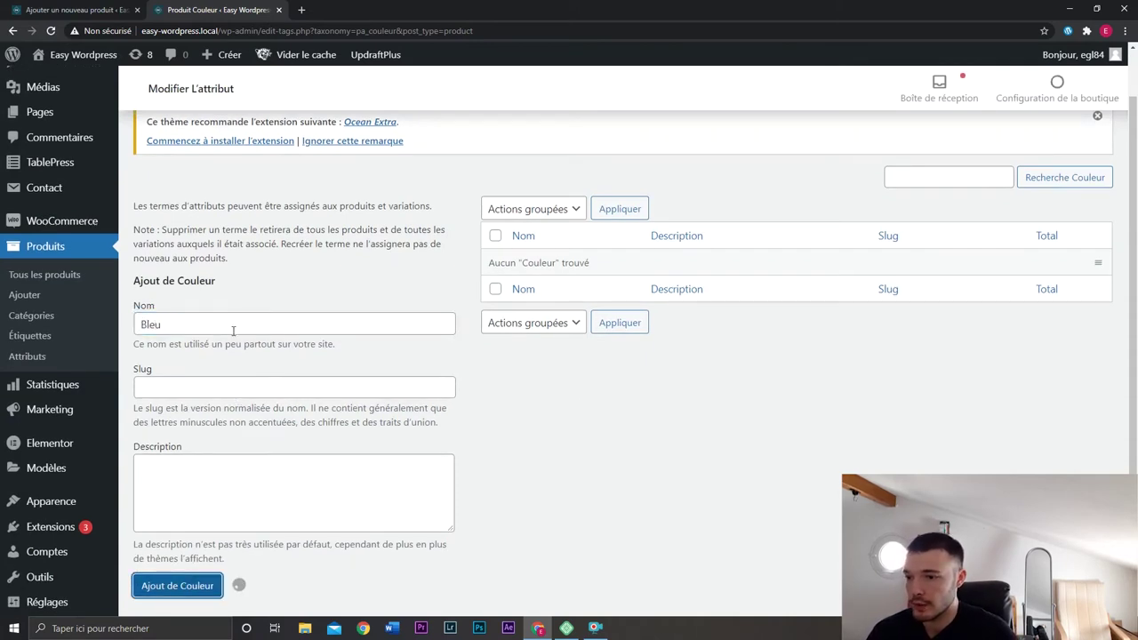
click(345, 296)
Return to the new product, reload its page and add the Couleur attribute to it.
click(98, 9)
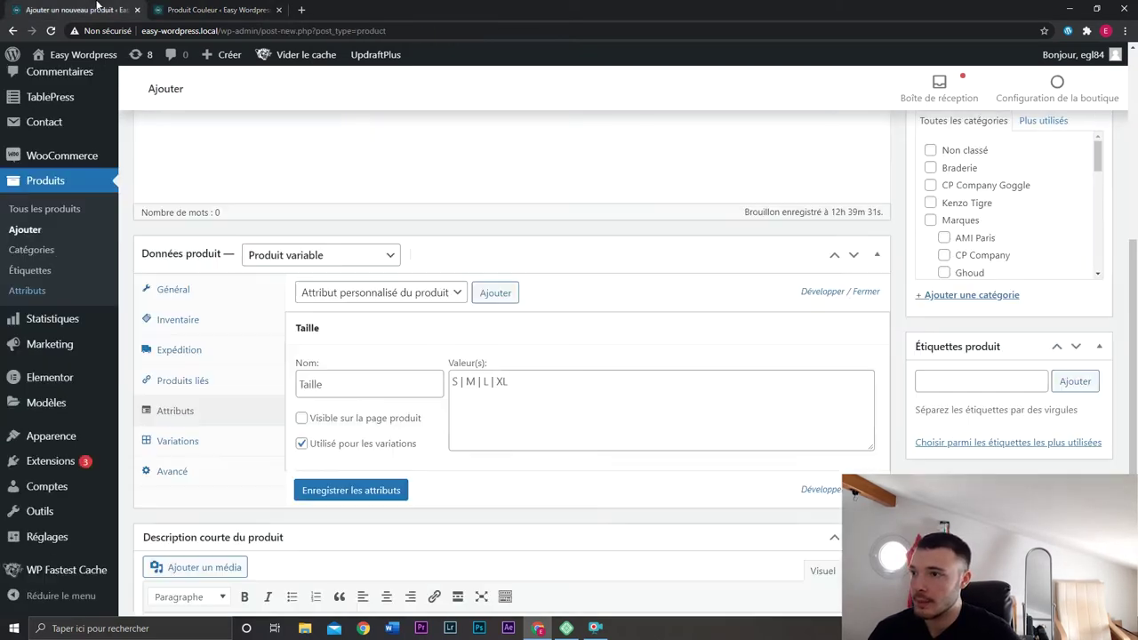
click(54, 30)
click(448, 235)
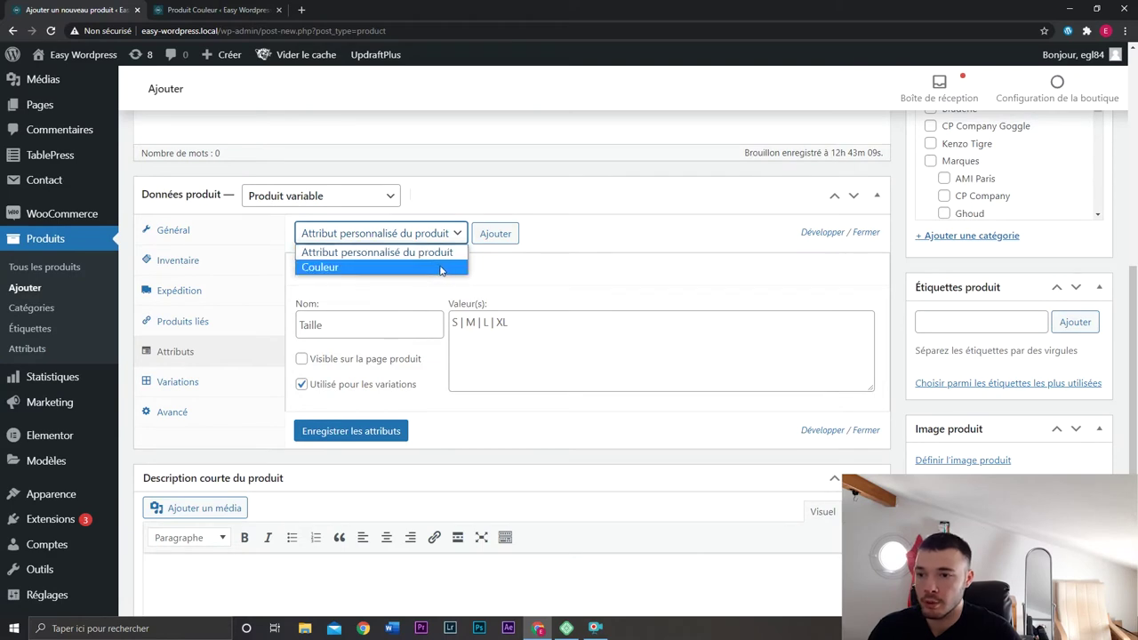
click(440, 269)
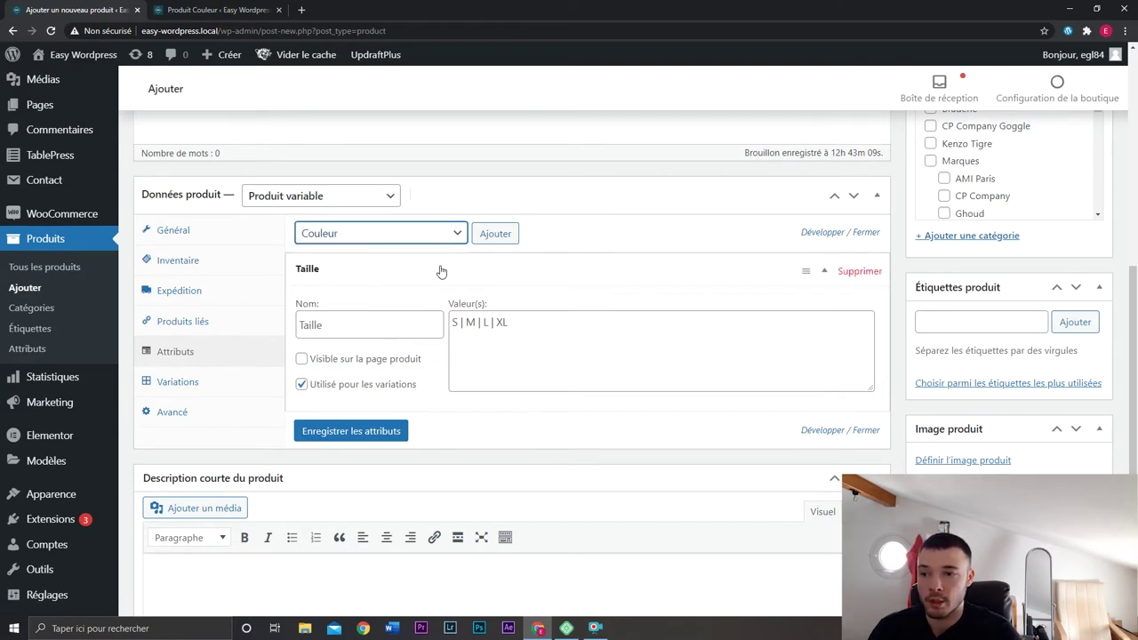
click(503, 237)
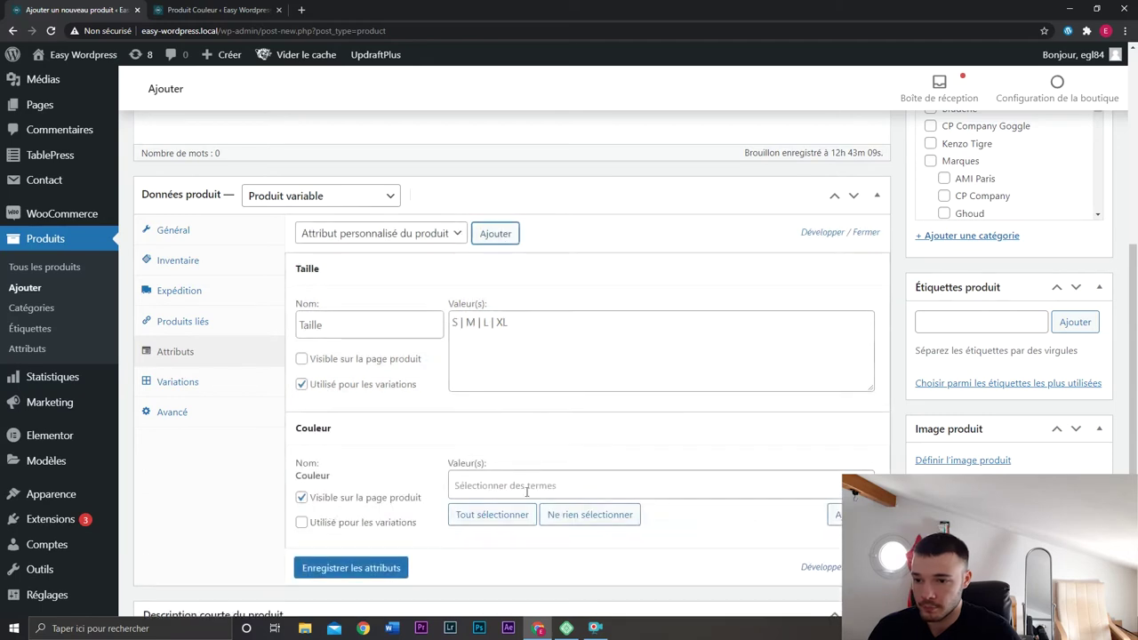
Select Bleu, Jaune and Rouge as the values of the product's Couleur attribute.
click(513, 480)
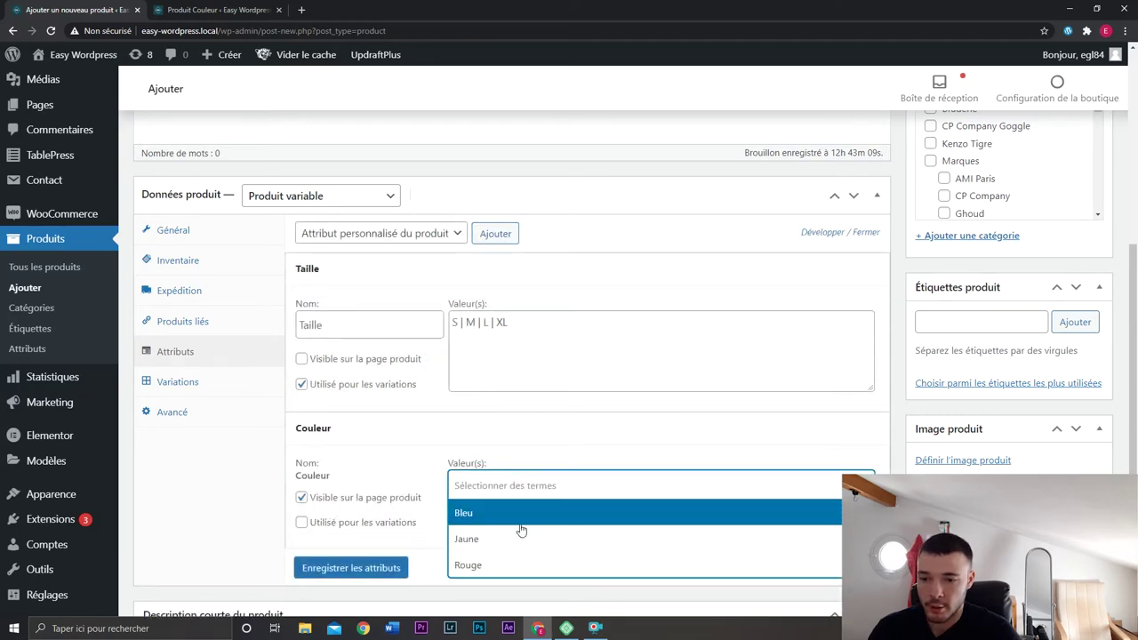
click(524, 513)
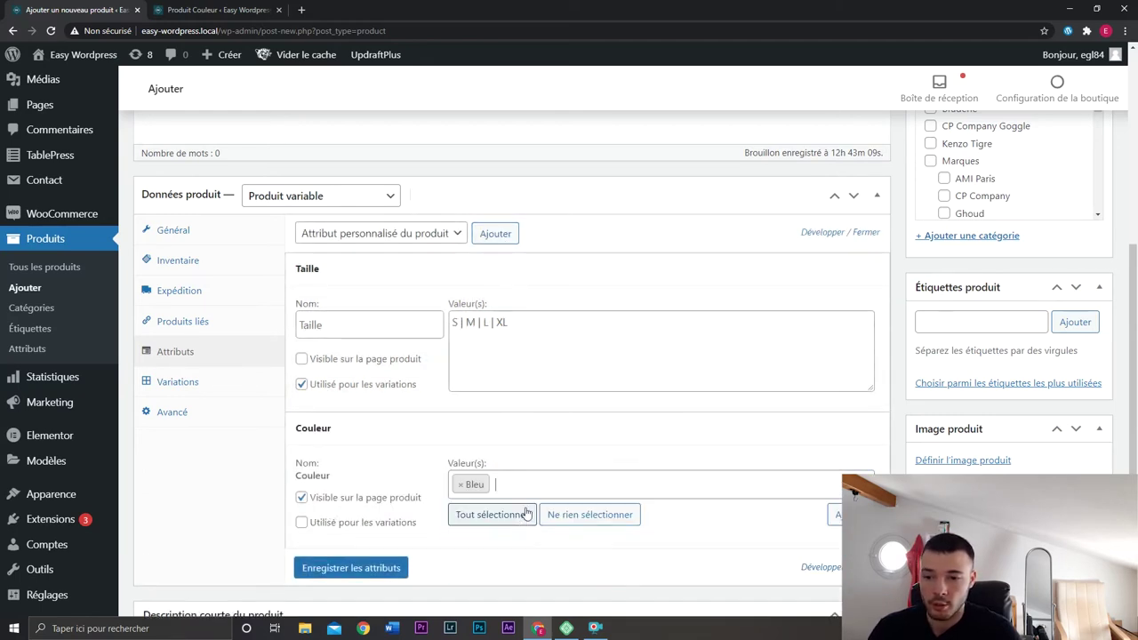
click(533, 489)
click(525, 539)
click(540, 485)
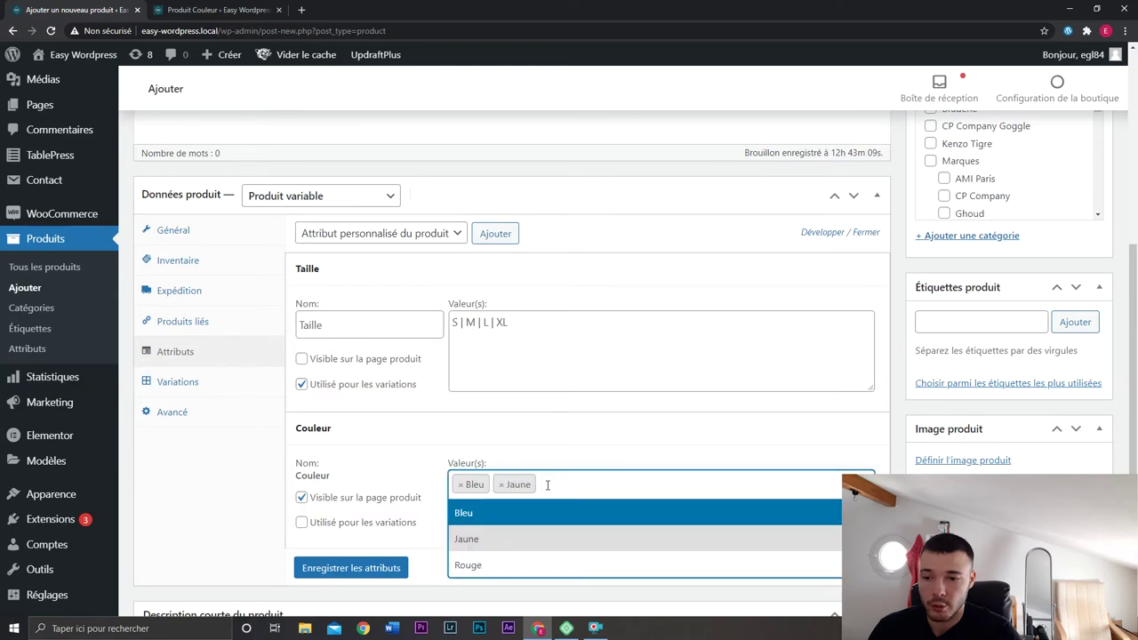
click(551, 564)
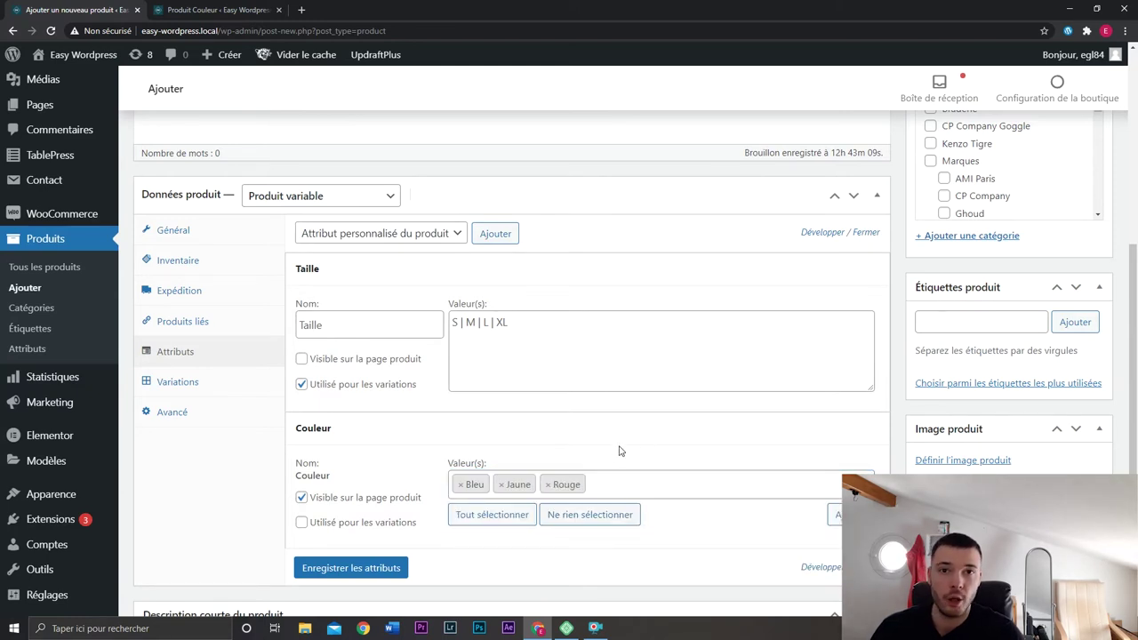
Hide Couleur on the product page, enable it for variations and save the product's attributes.
click(404, 530)
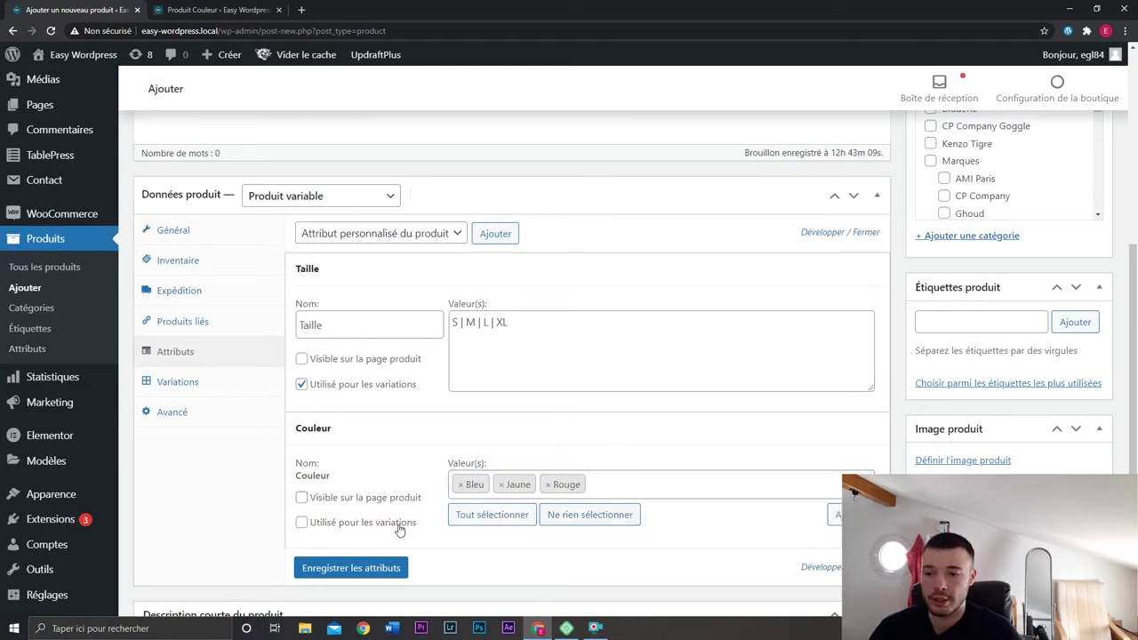
click(407, 530)
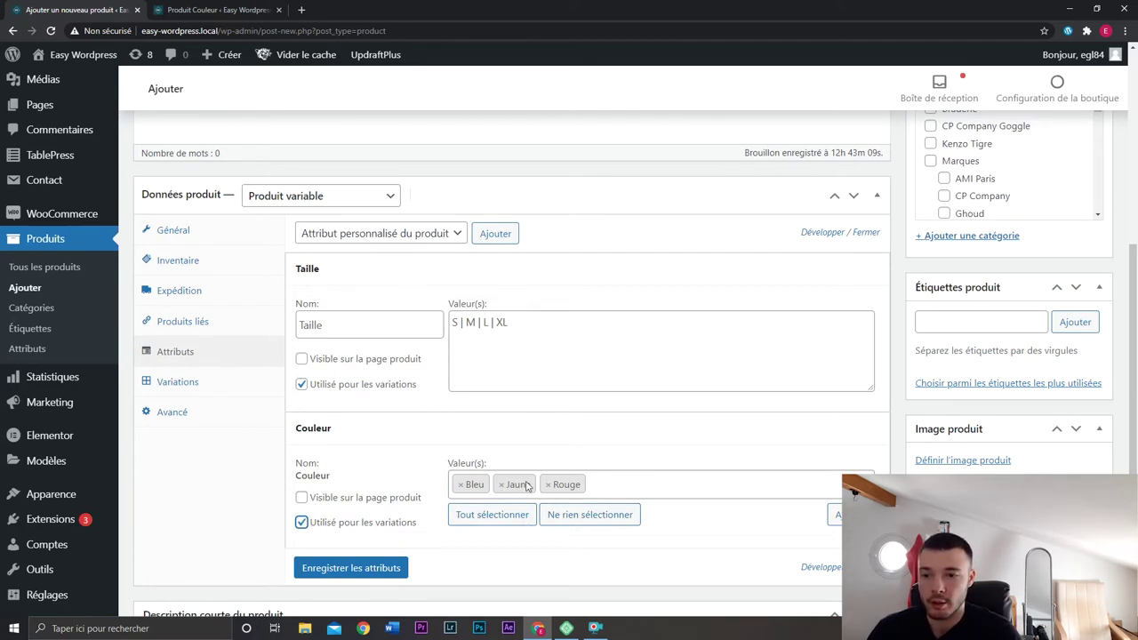
click(378, 572)
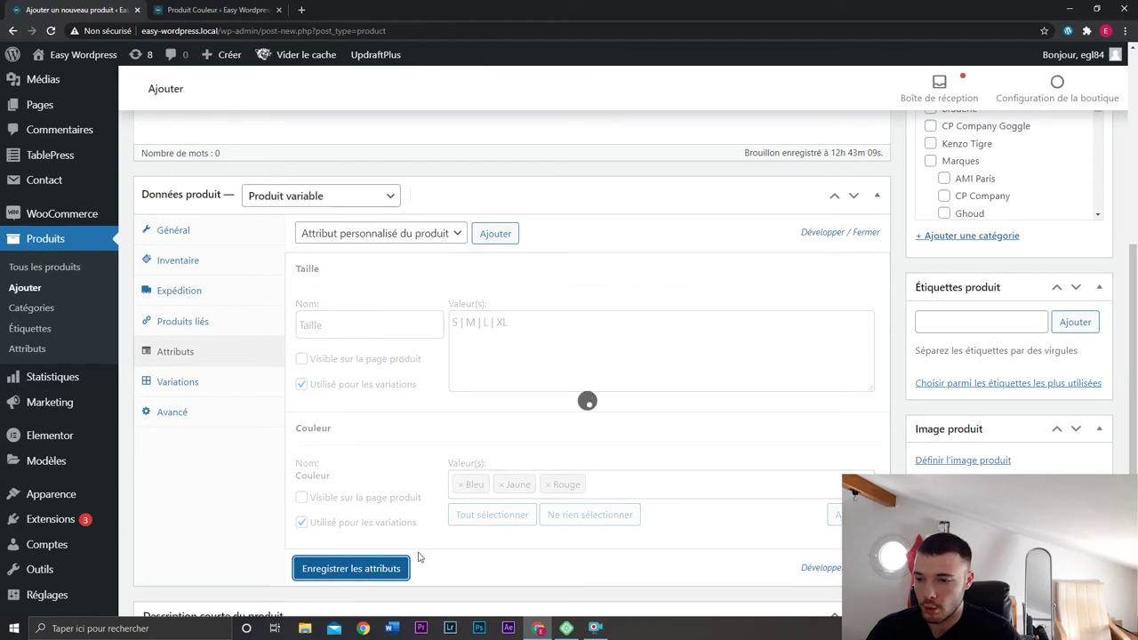
Generate the product's variations from all its attributes and accept the confirmations.
click(242, 385)
click(426, 233)
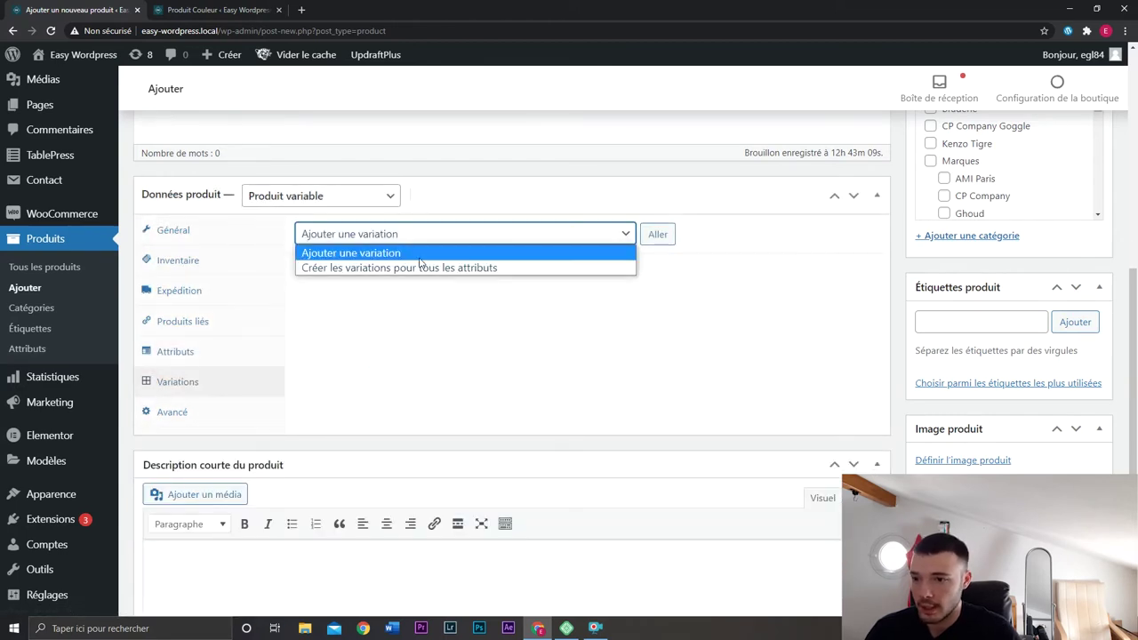
click(478, 267)
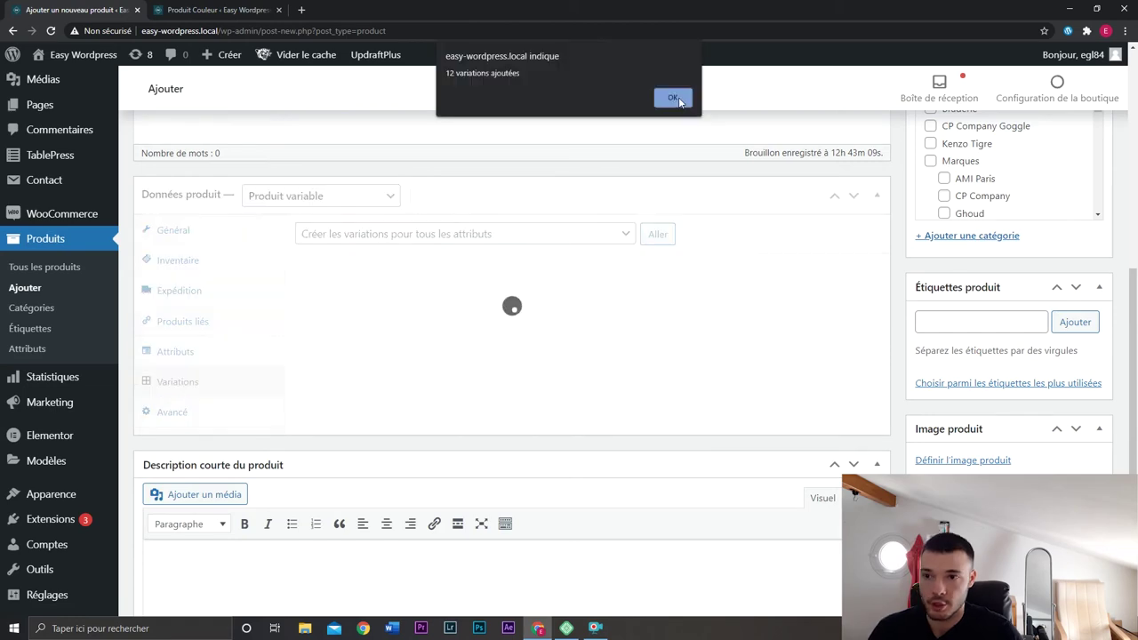
click(676, 99)
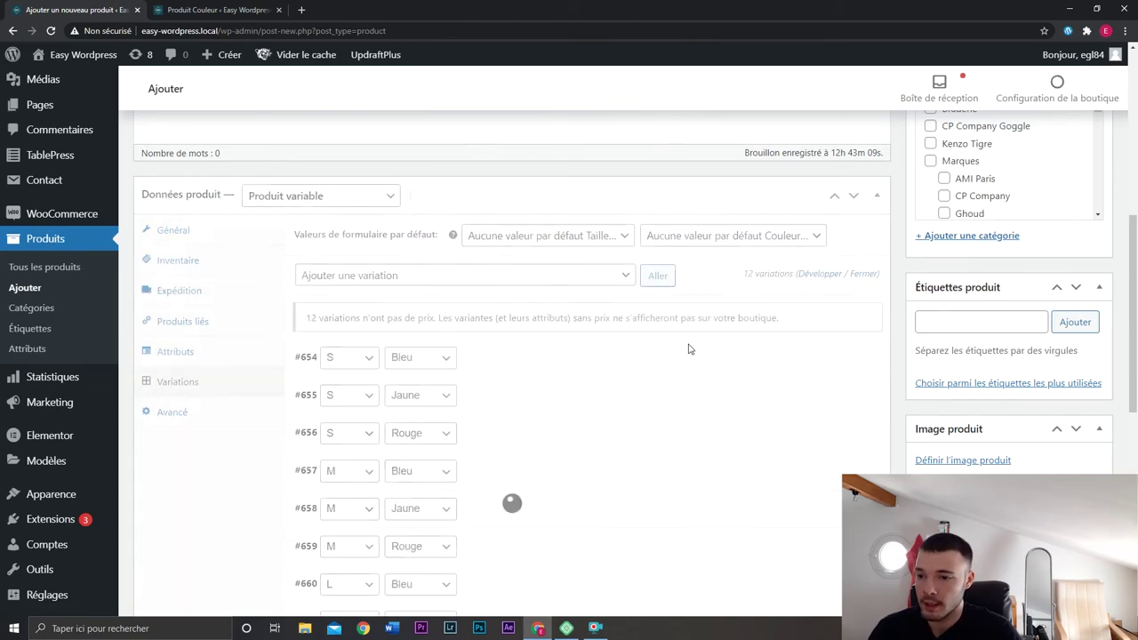
Review the generated variations and expand the S / Bleu variation to examine its fields.
scroll(690, 348, down, 1)
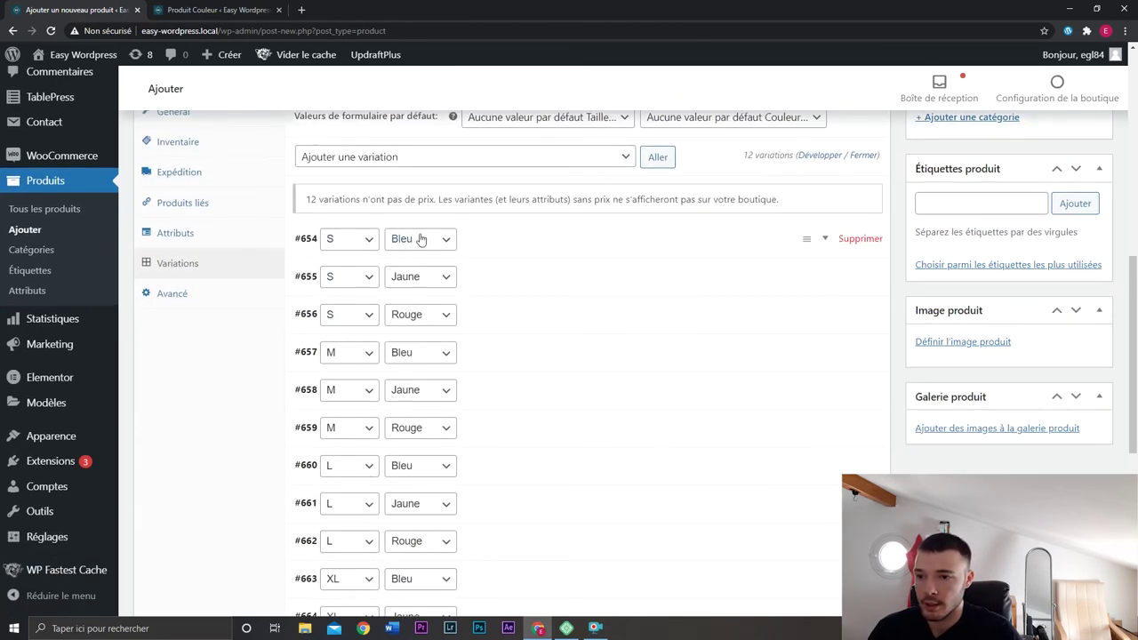
scroll(536, 305, up, 1)
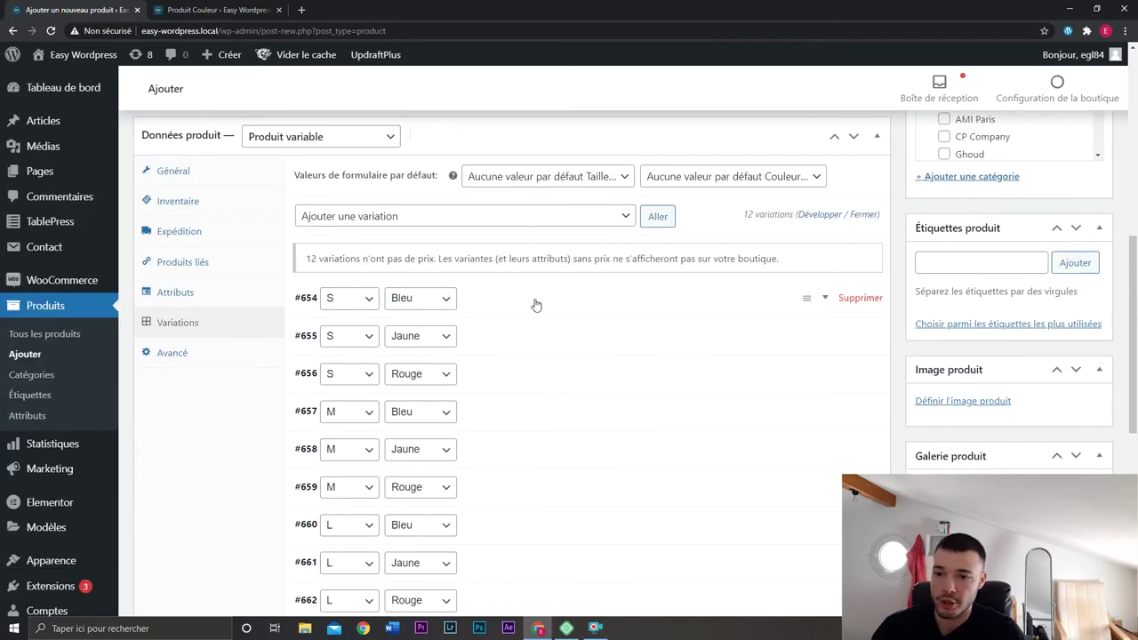
click(542, 305)
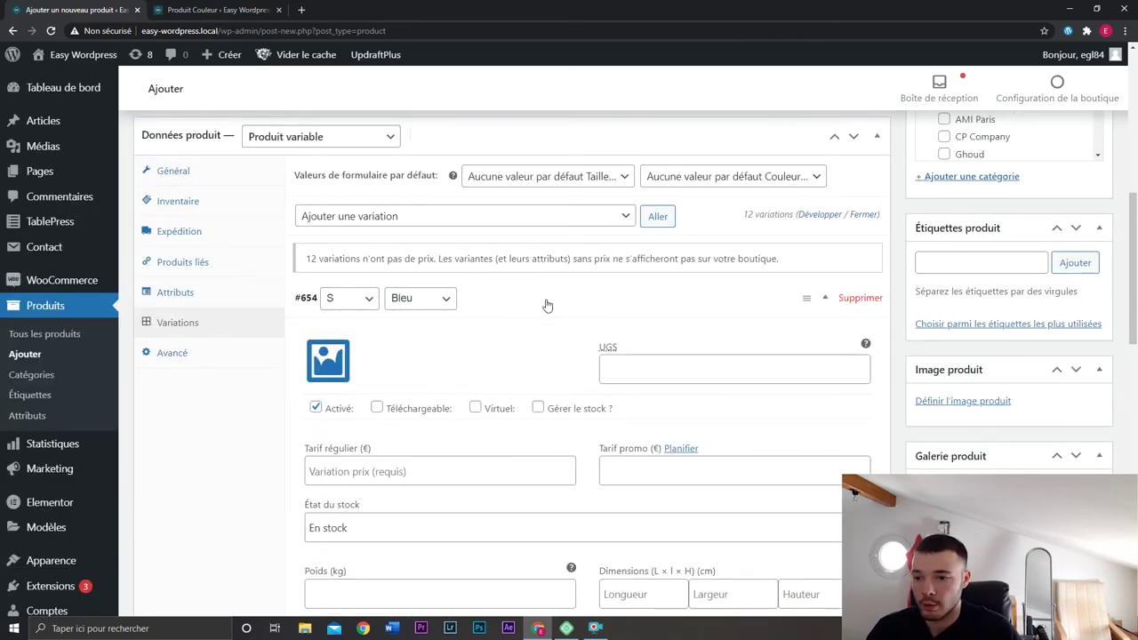
scroll(660, 414, down, 1)
scroll(564, 426, up, 1)
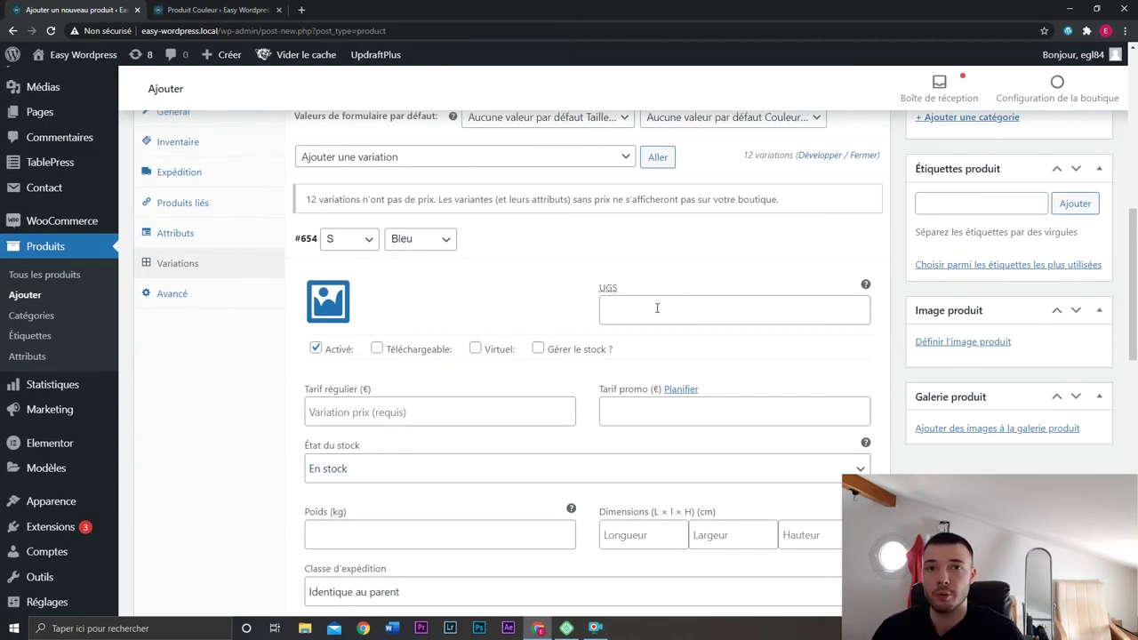
scroll(656, 307, up, 1)
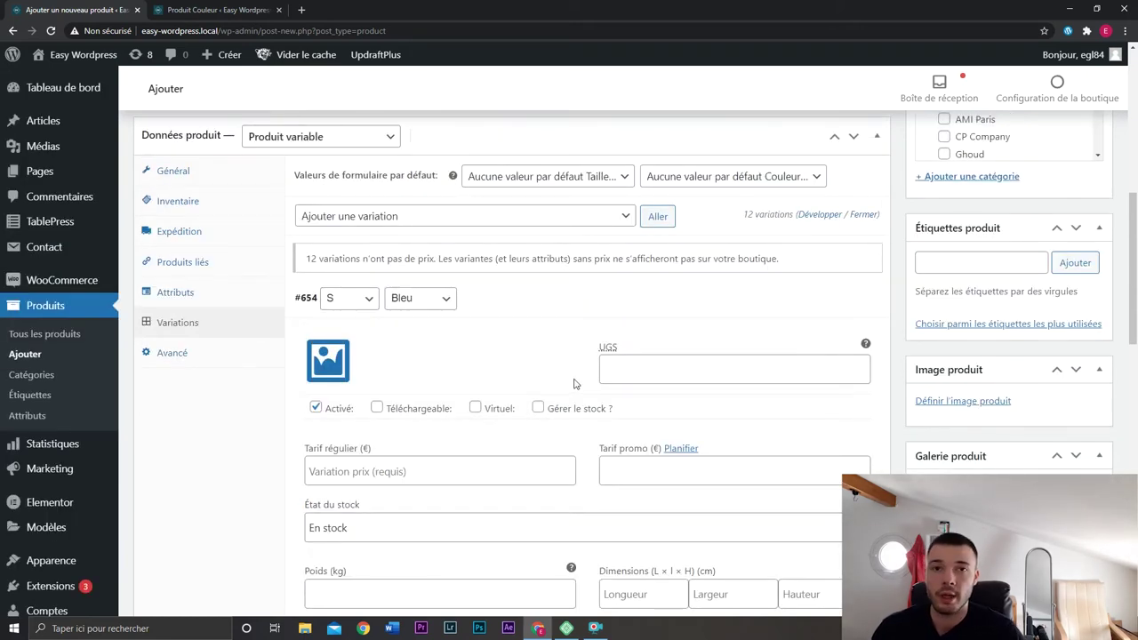
Examine the product-level inventory settings and the image chooser of the S / Bleu variation.
click(232, 205)
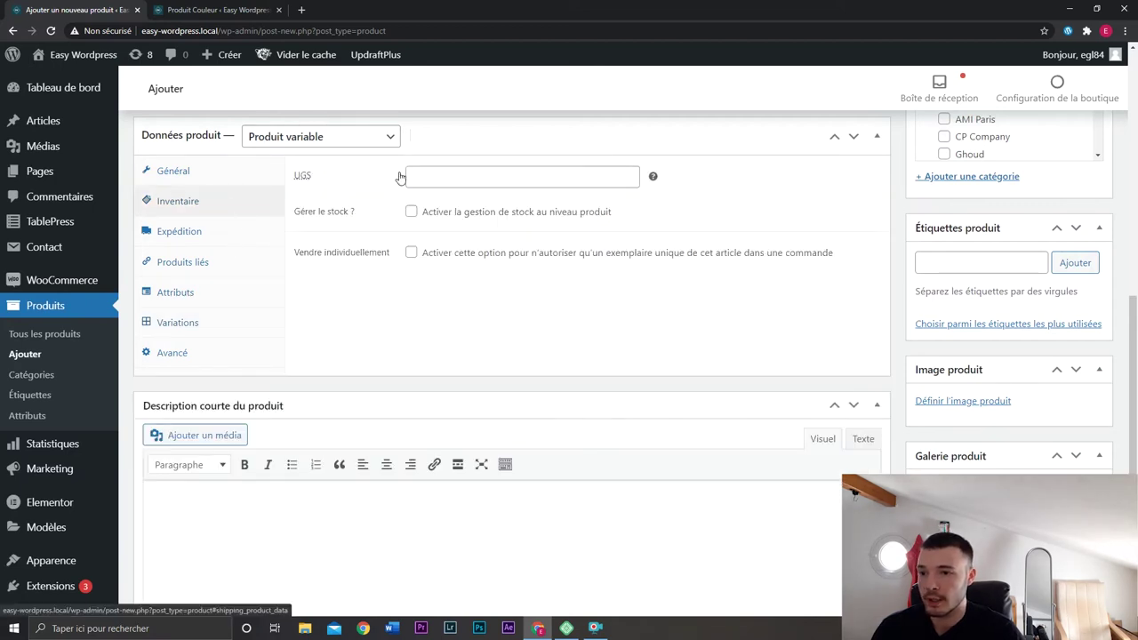
click(225, 299)
click(256, 322)
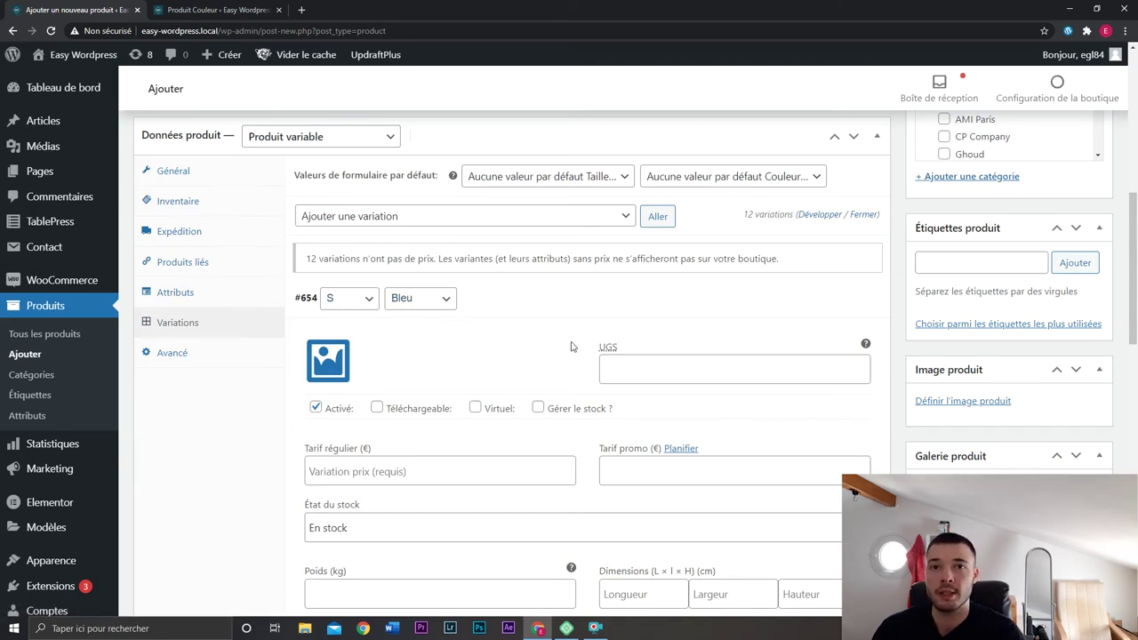
click(338, 363)
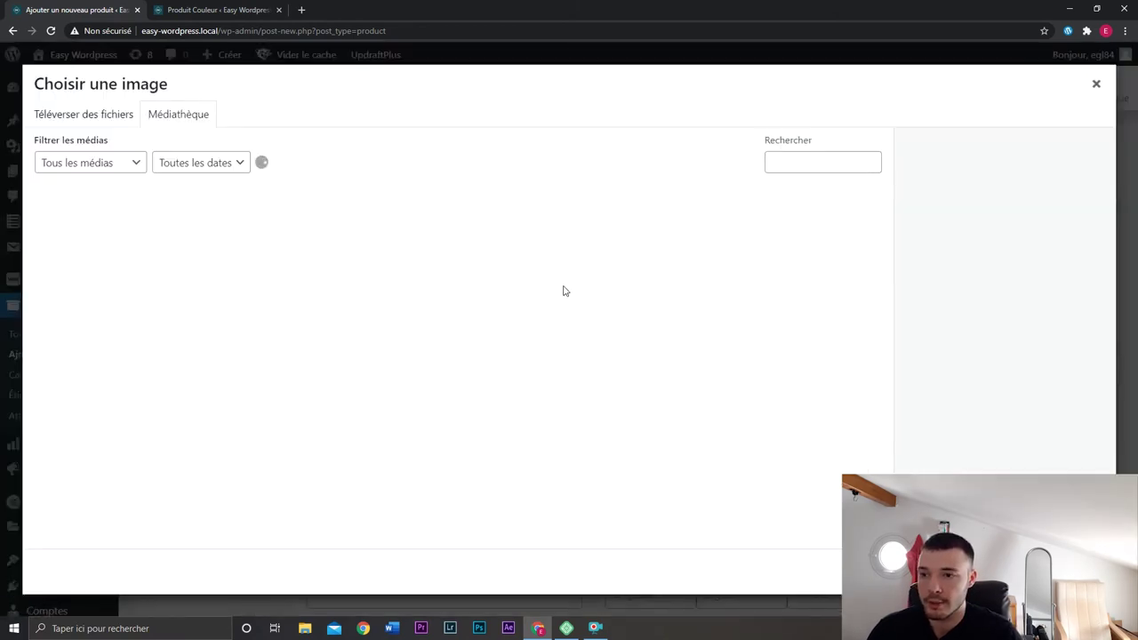
key(Escape)
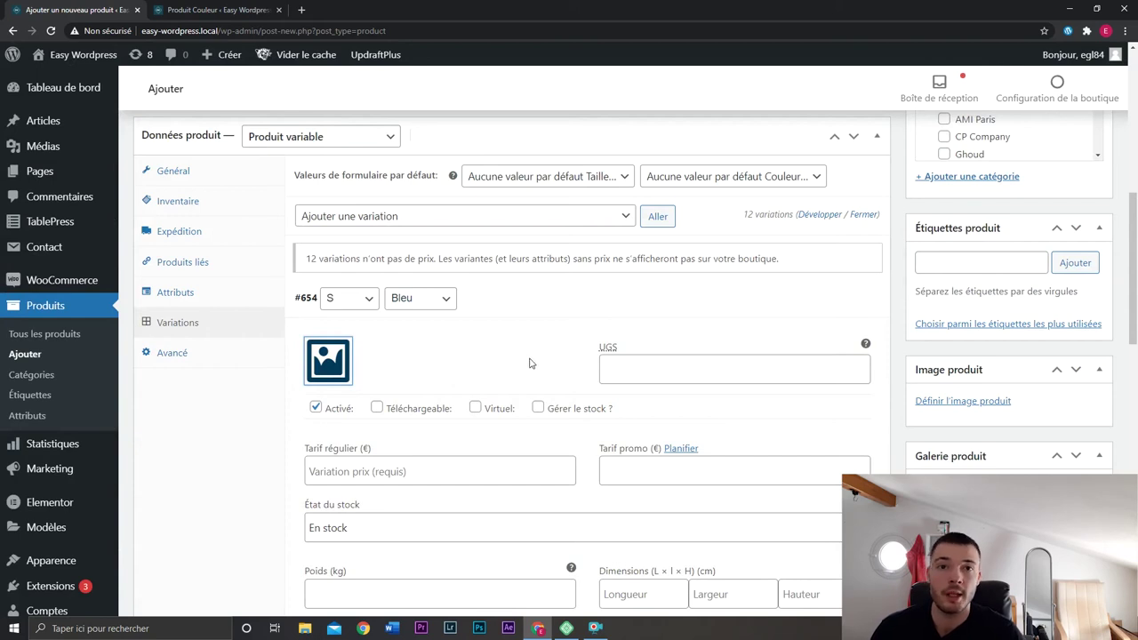
Set the regular price of the S / Bleu variation to 15 €.
scroll(529, 363, down, 2)
click(483, 292)
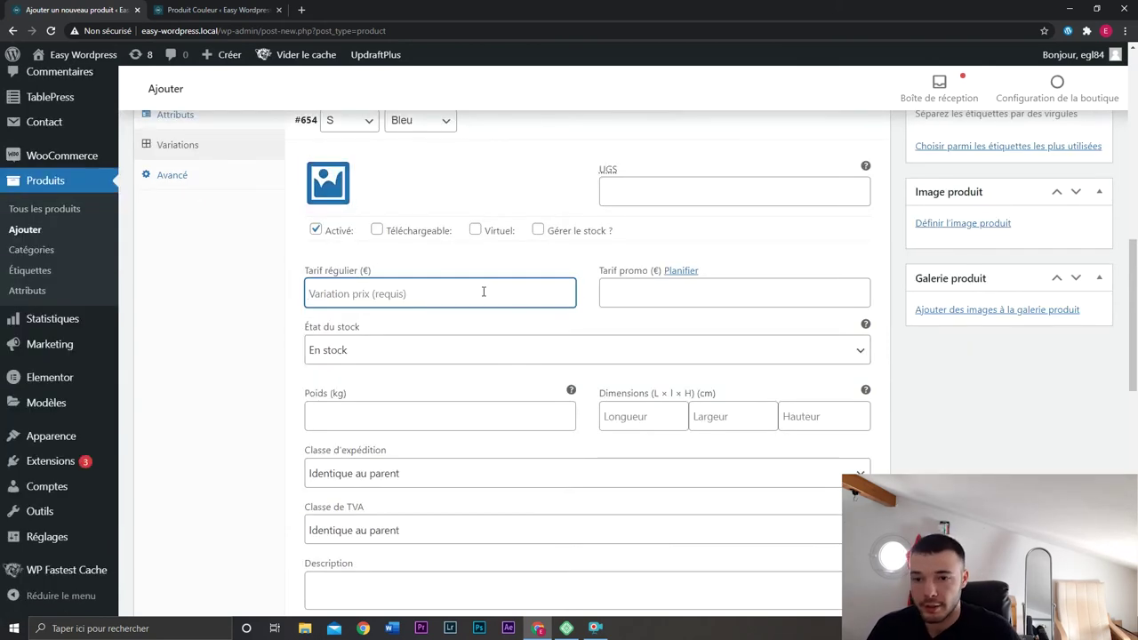
scroll(538, 391, down, 2)
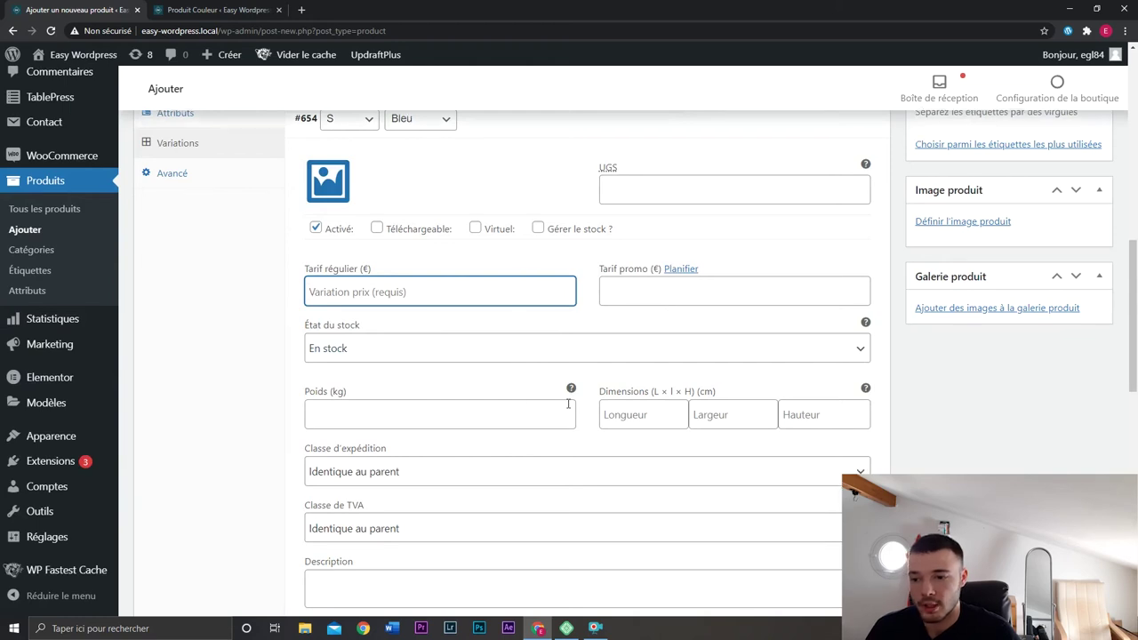
scroll(568, 402, up, 2)
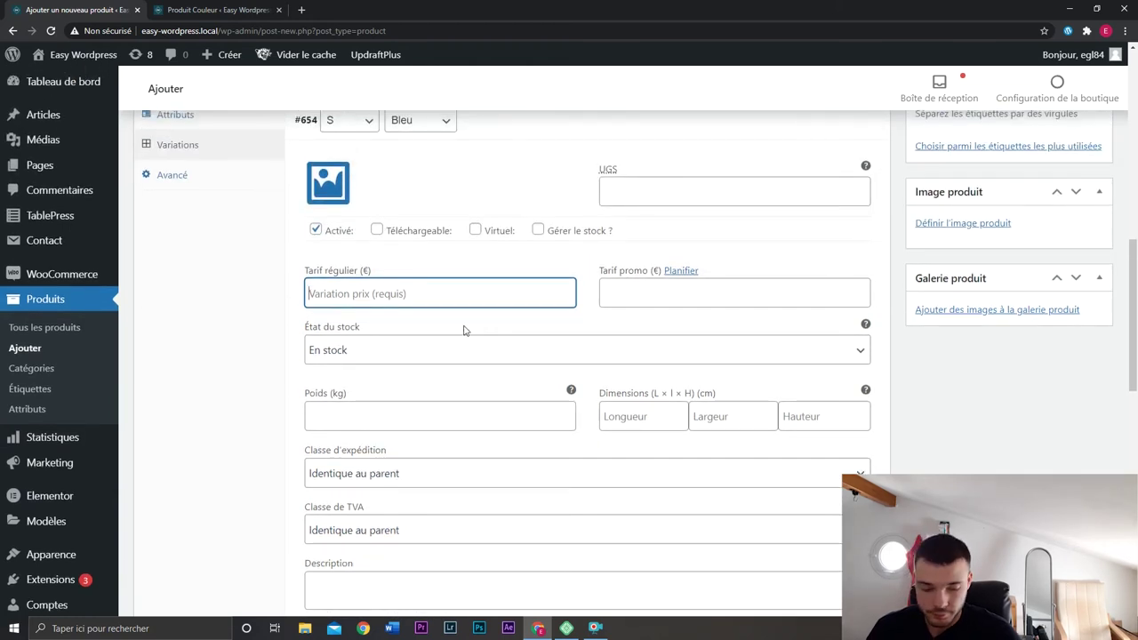
text(15)
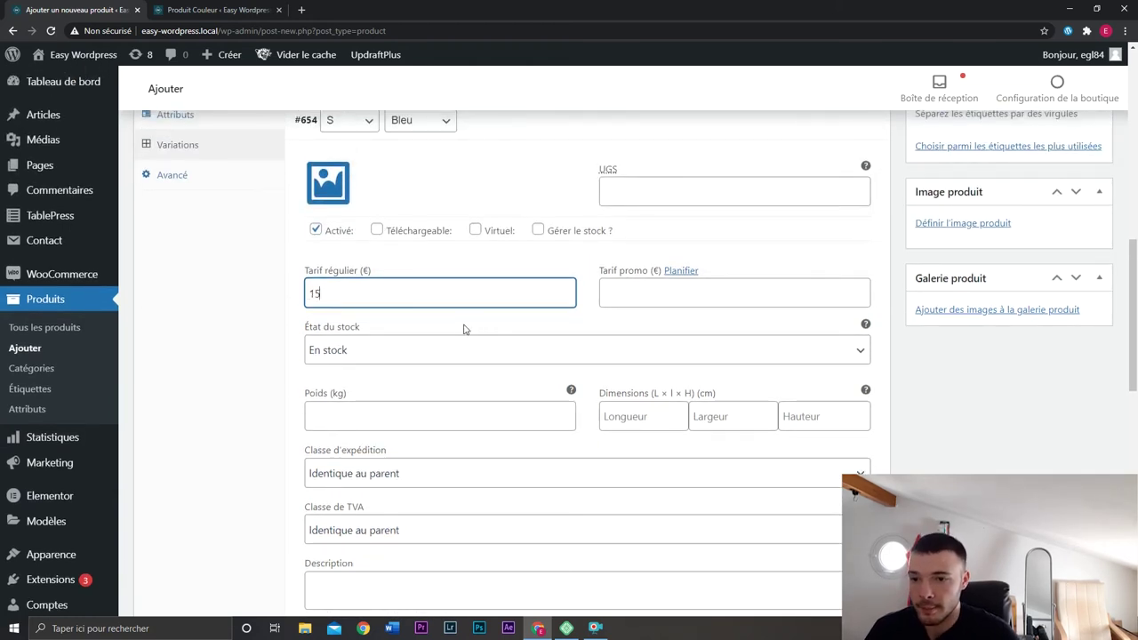
Enable stock management for the S / Bleu variation and set its stock quantity to 2.
click(539, 230)
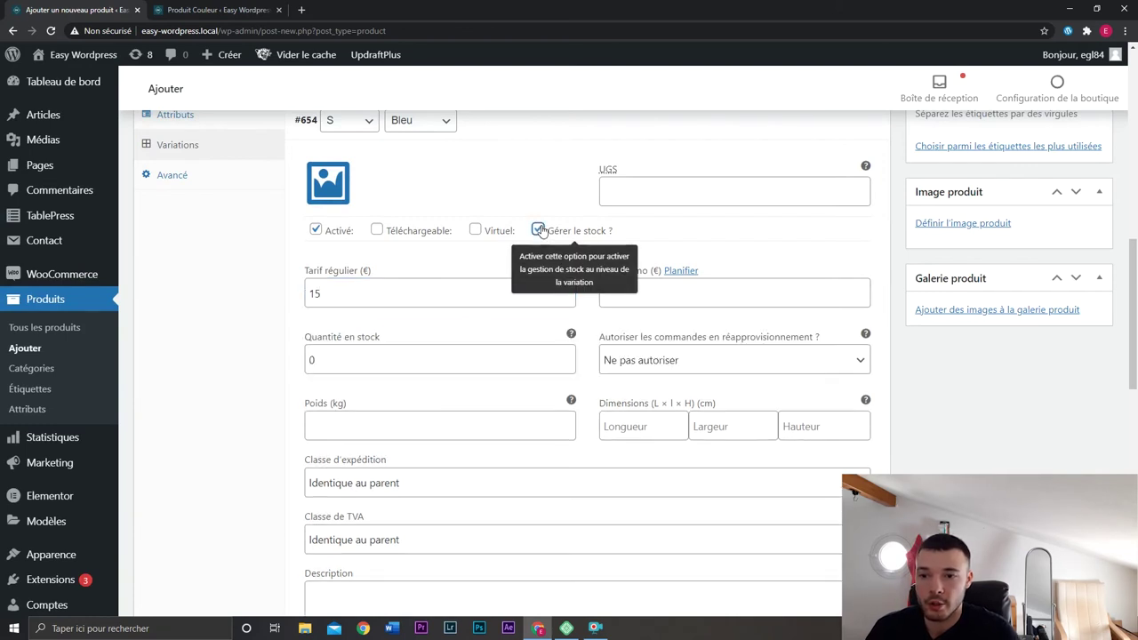
click(567, 355)
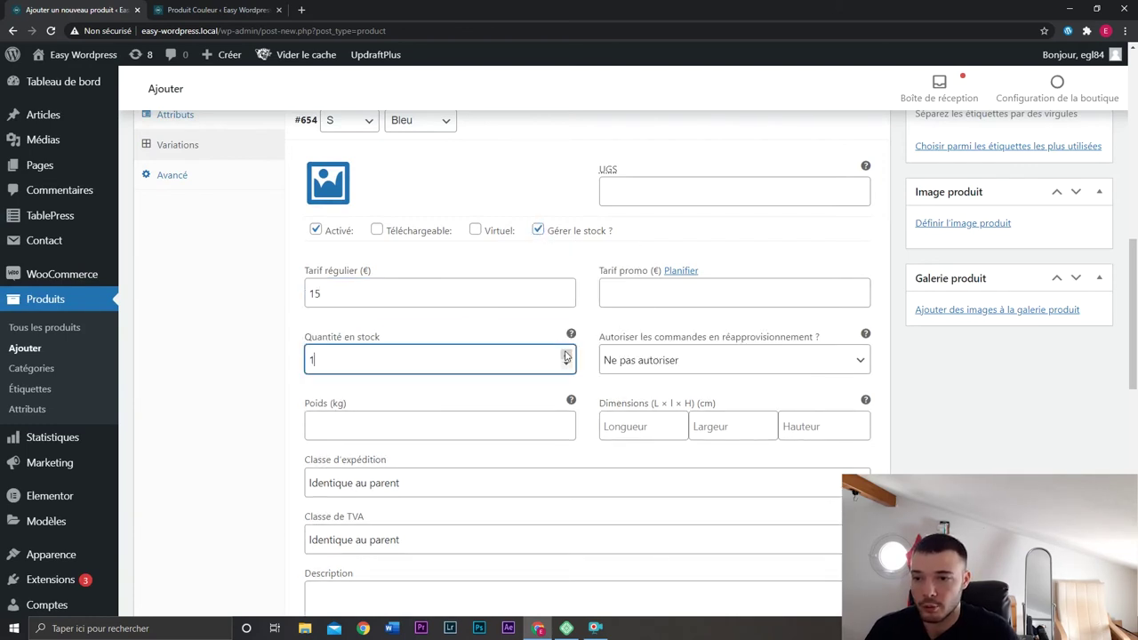
click(533, 120)
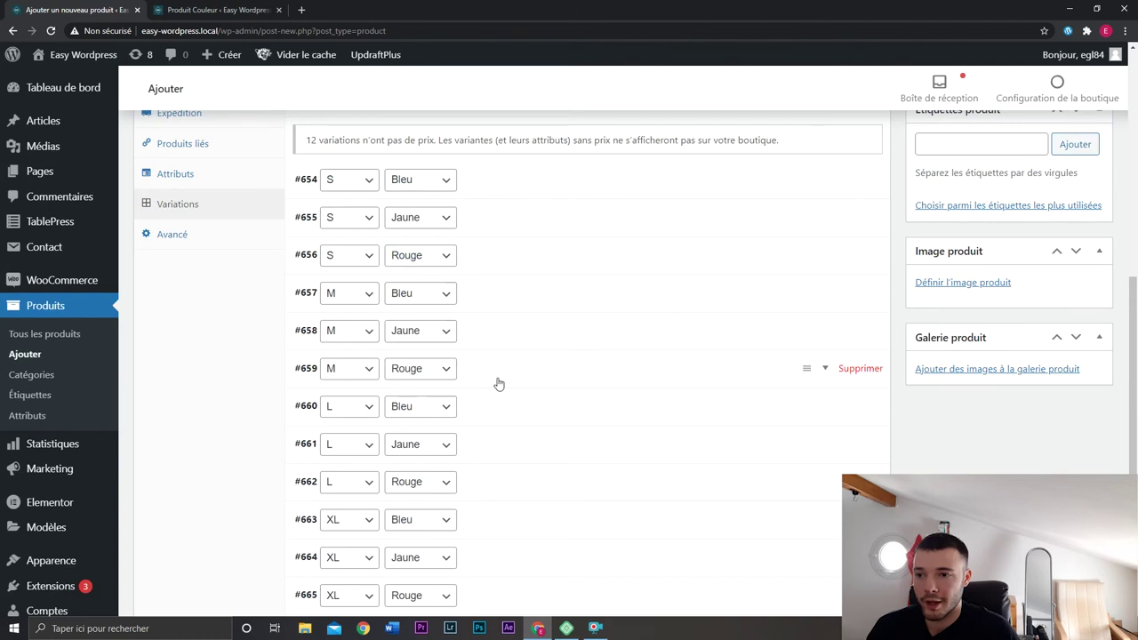
Set the regular price of all variations in bulk and save the pending changes.
scroll(504, 381, up, 1)
scroll(513, 375, up, 1)
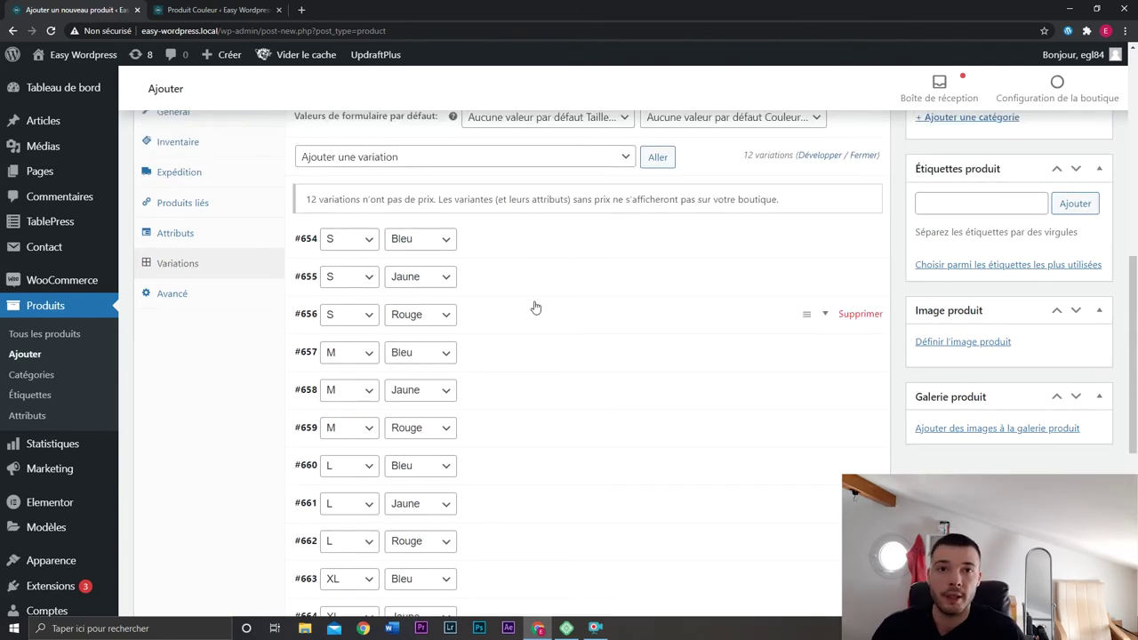
click(465, 161)
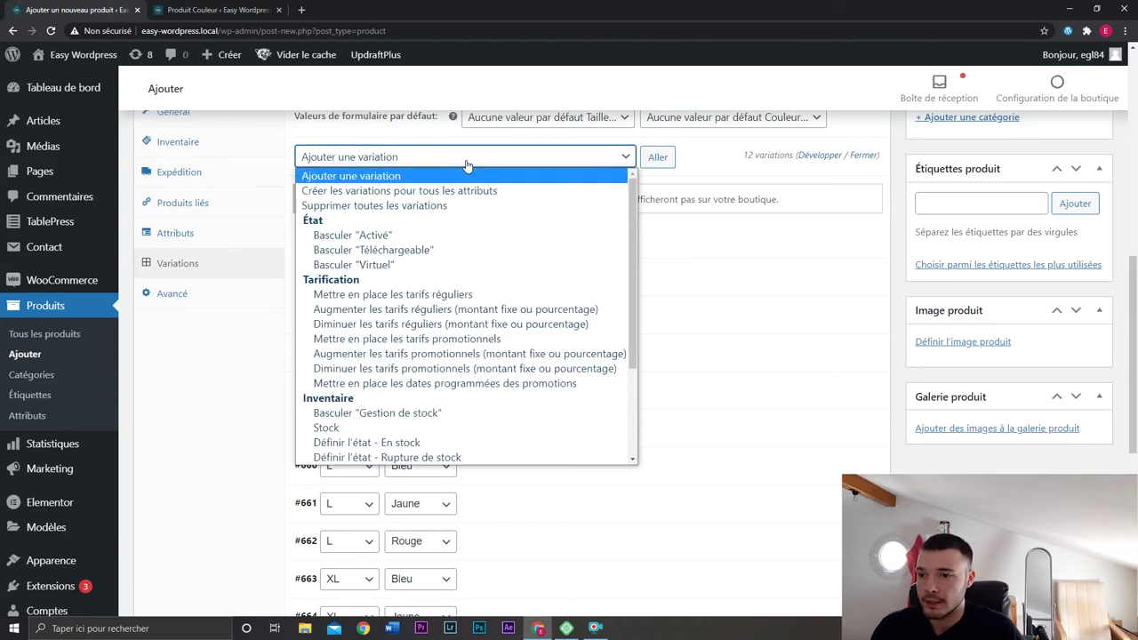
click(493, 296)
click(658, 158)
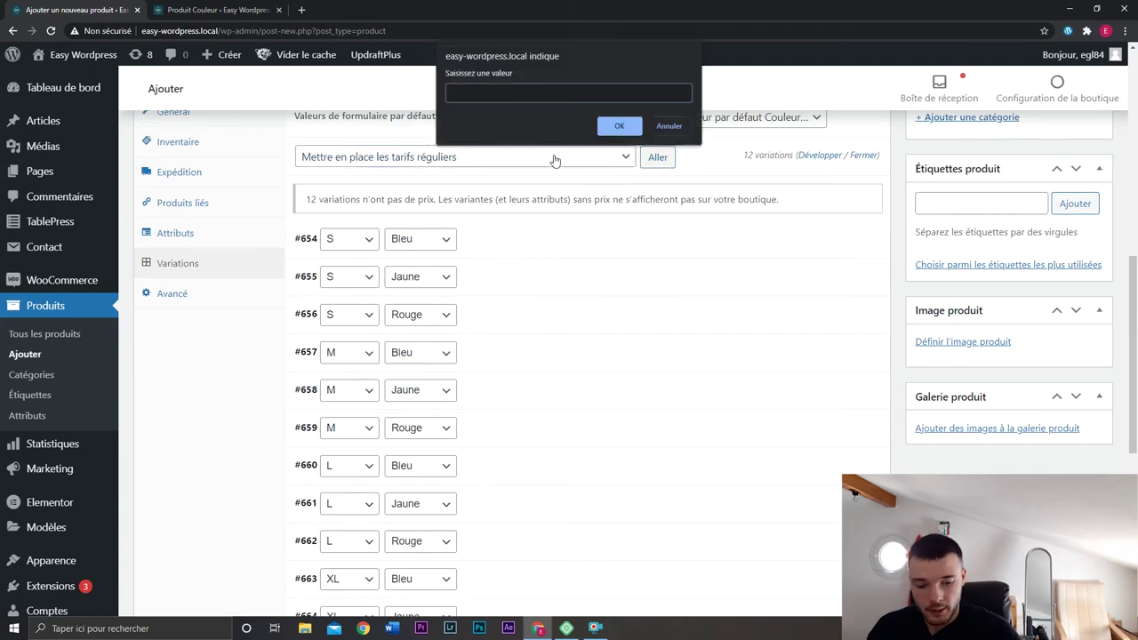
key(Return)
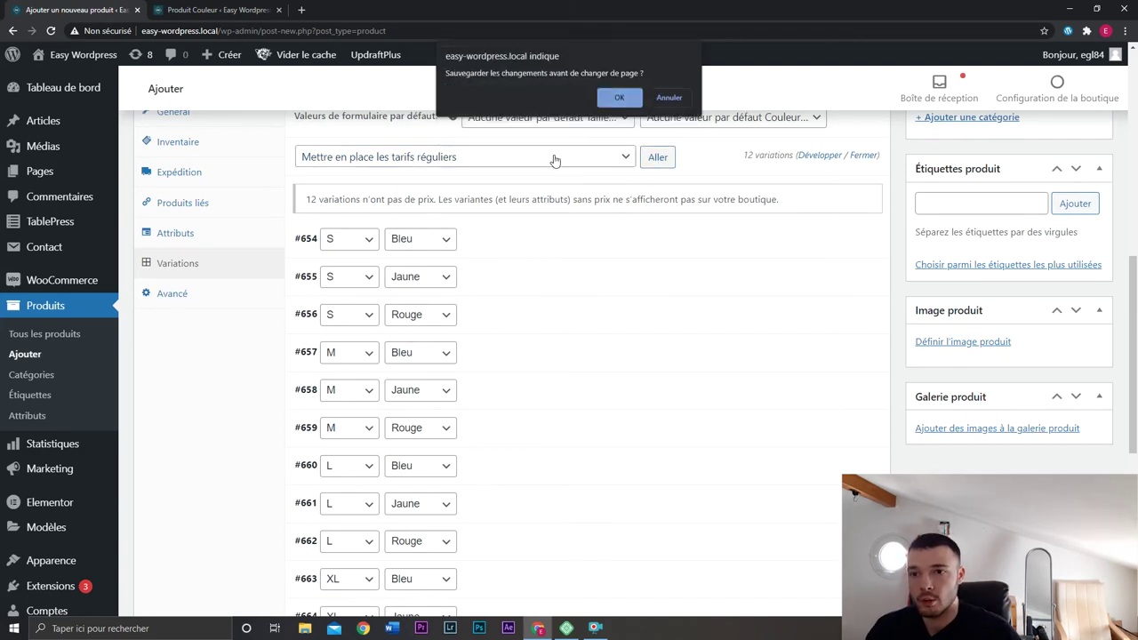
click(616, 98)
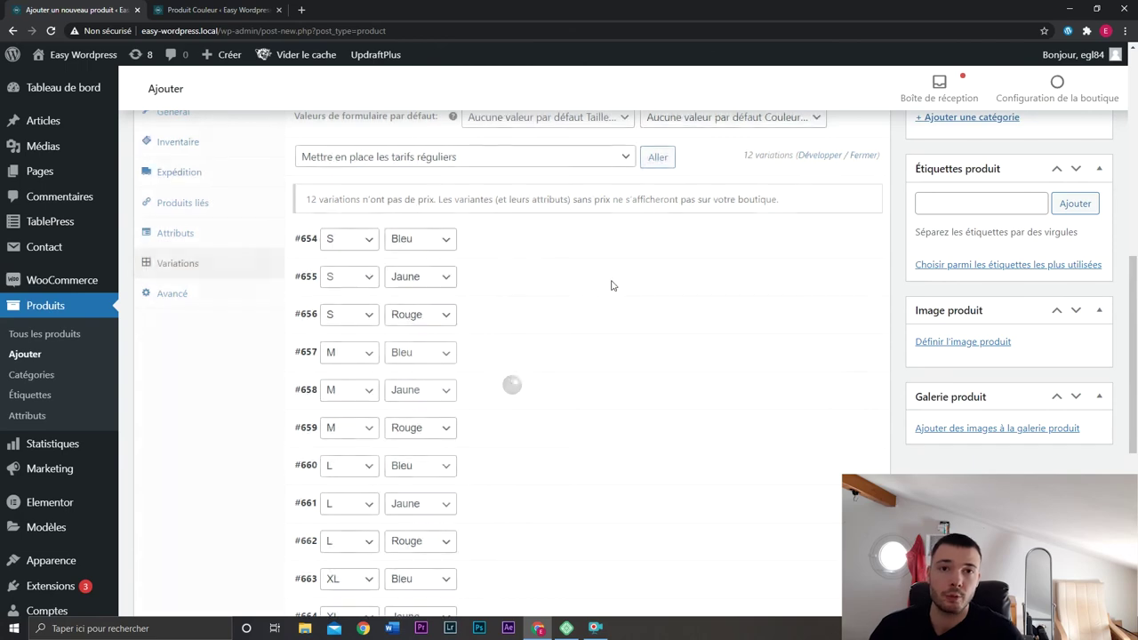
Inspect the details of individual variations, including S / Rouge and M / Bleu, collapsing each one again.
scroll(516, 320, down, 1)
click(502, 279)
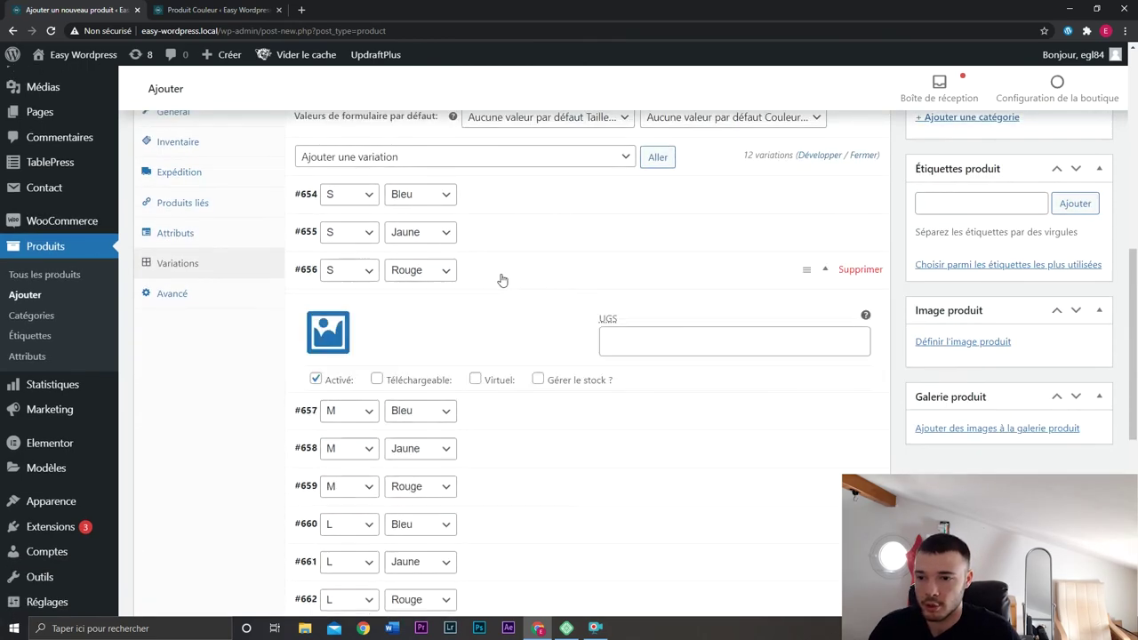
click(502, 279)
click(495, 317)
click(495, 317)
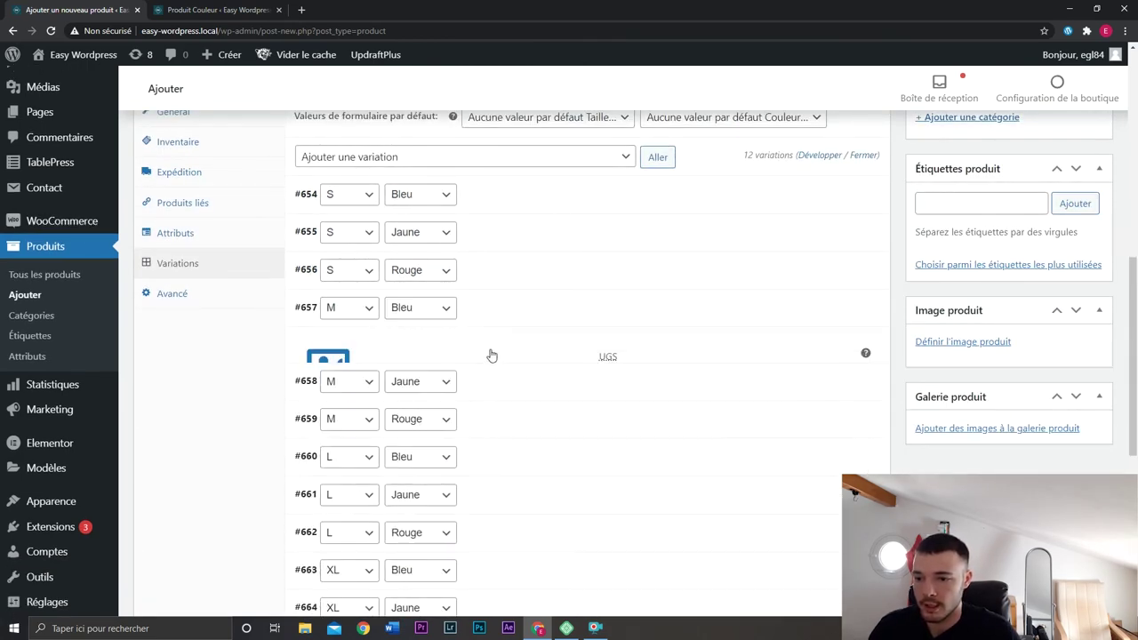
click(490, 354)
click(491, 354)
scroll(491, 355, up, 1)
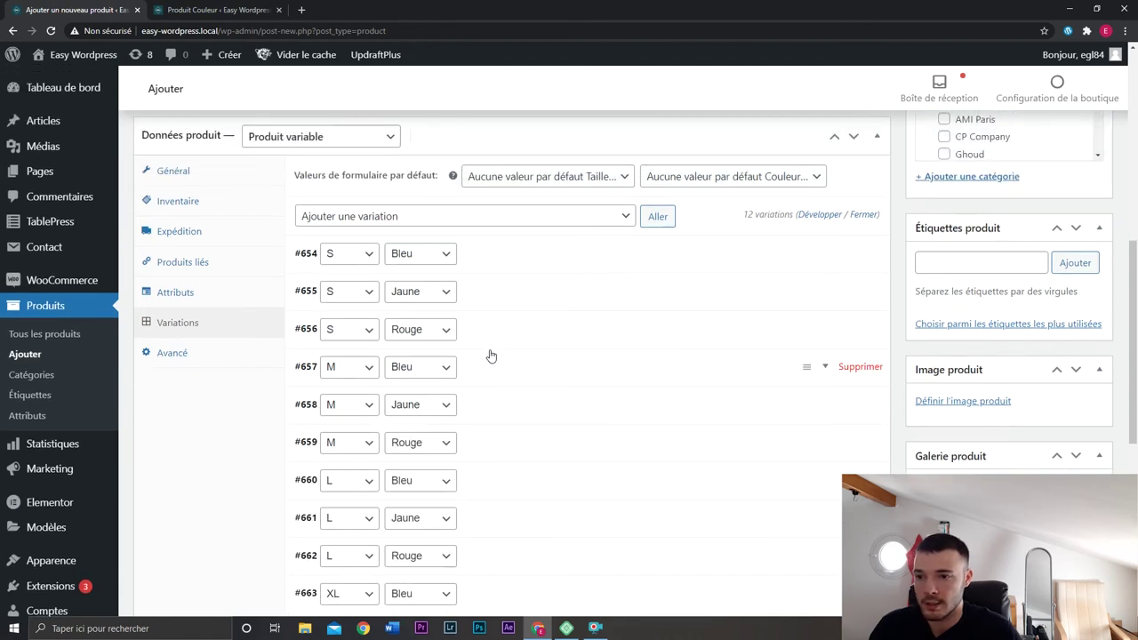
Set the product's default form values to size S and colour Bleu.
scroll(502, 352, up, 1)
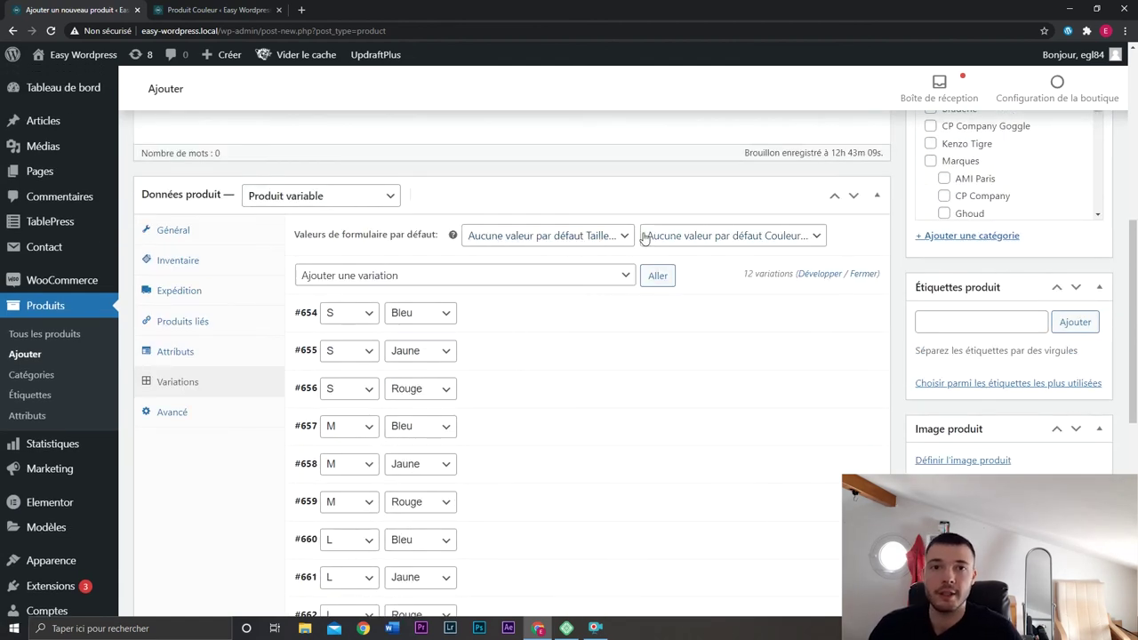
click(588, 237)
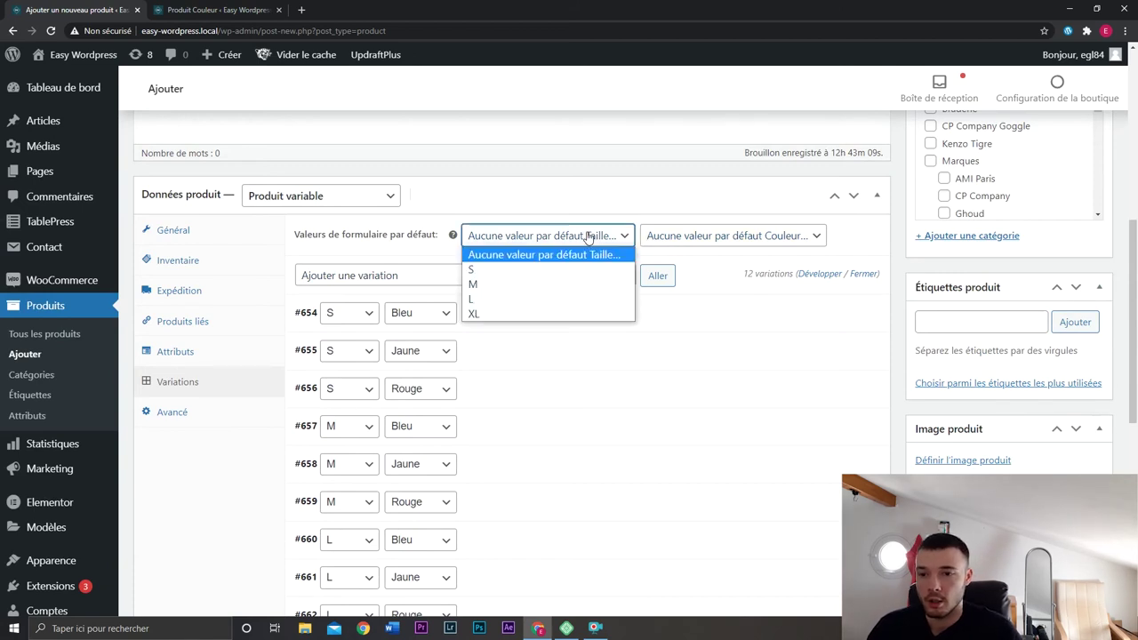
click(587, 270)
click(702, 236)
click(681, 269)
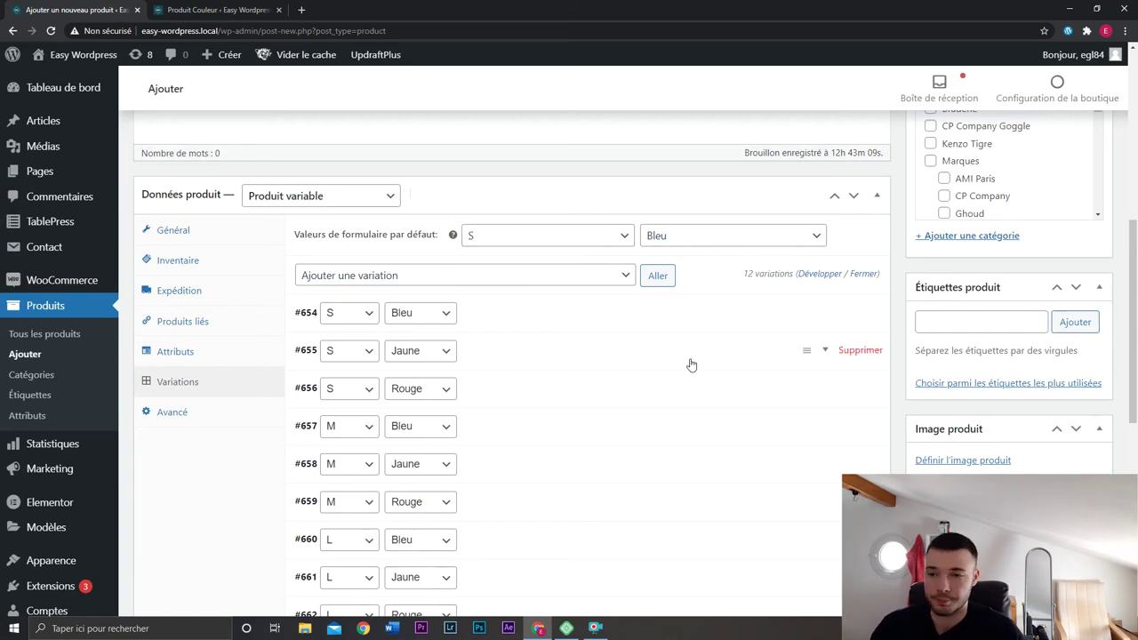
Save the variation changes and check the Taille and Couleur choices in the T-shirt product preview.
scroll(691, 363, down, 3)
click(398, 589)
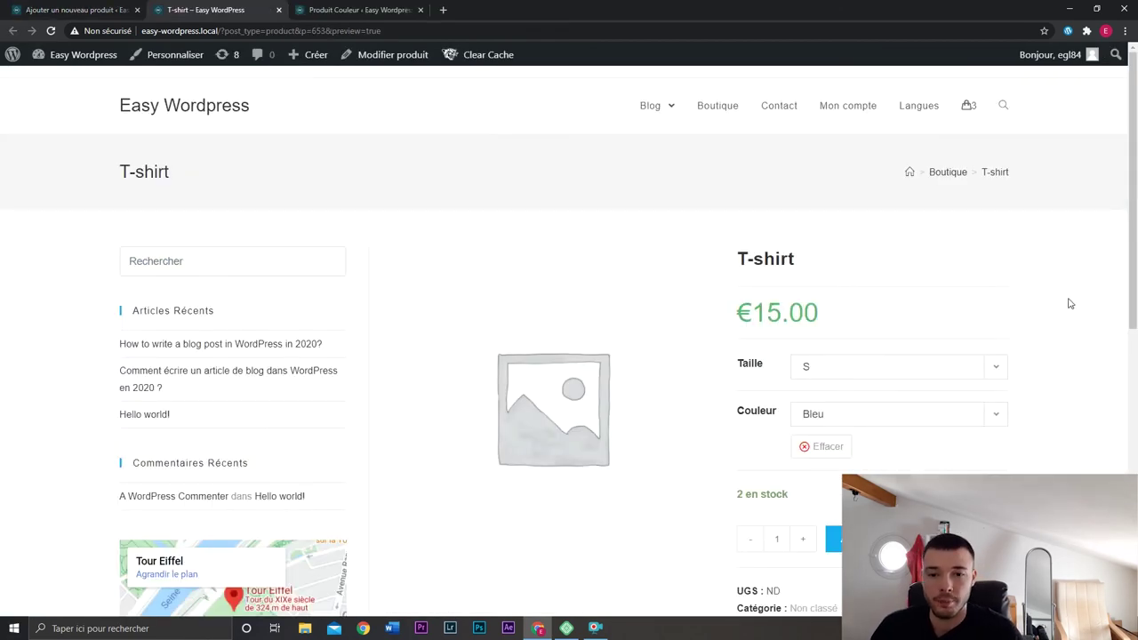
scroll(1070, 304, down, 1)
click(987, 305)
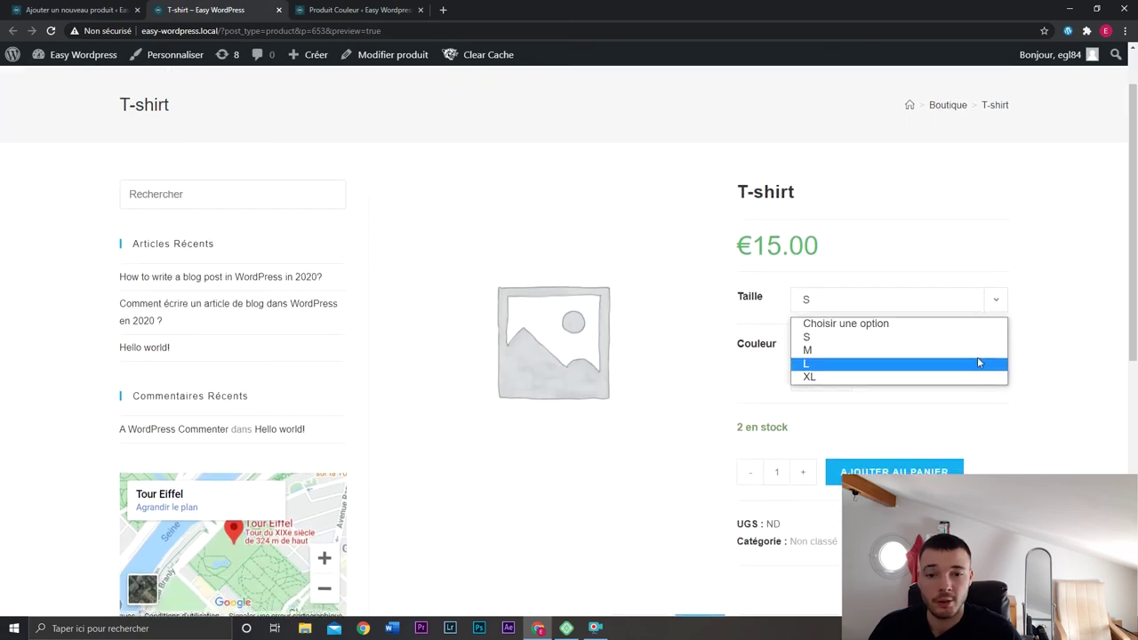
click(987, 299)
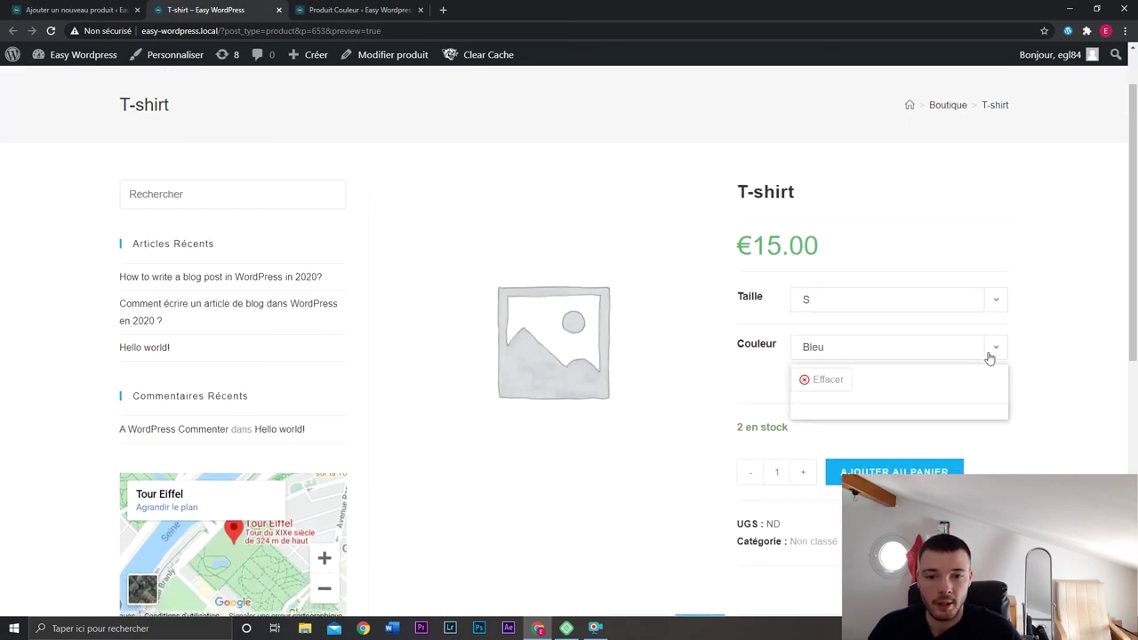
click(1067, 327)
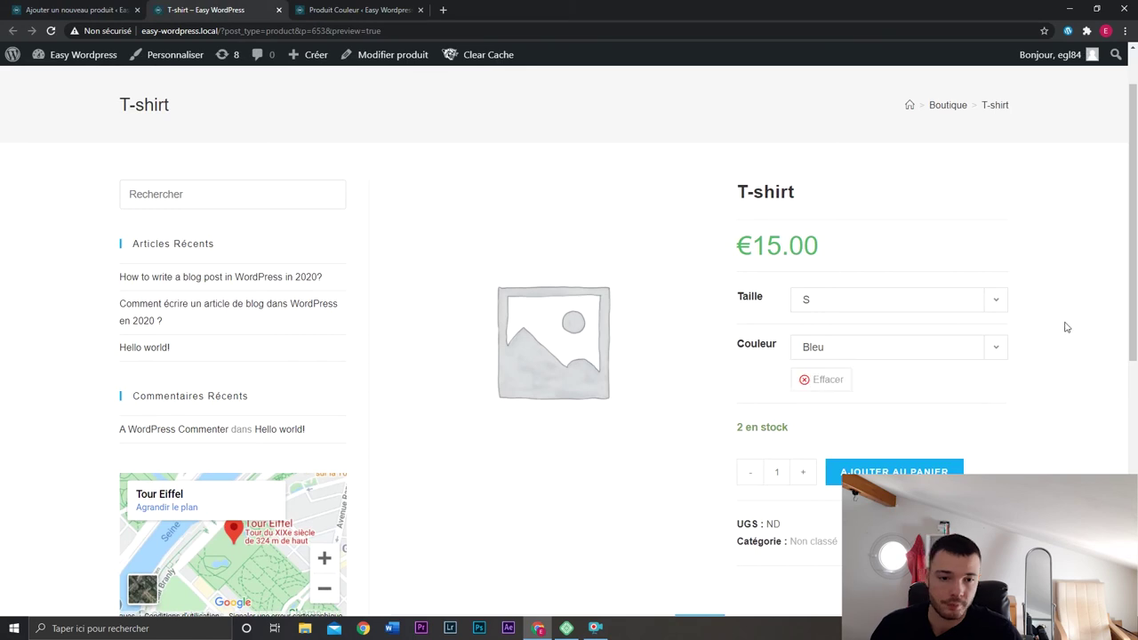